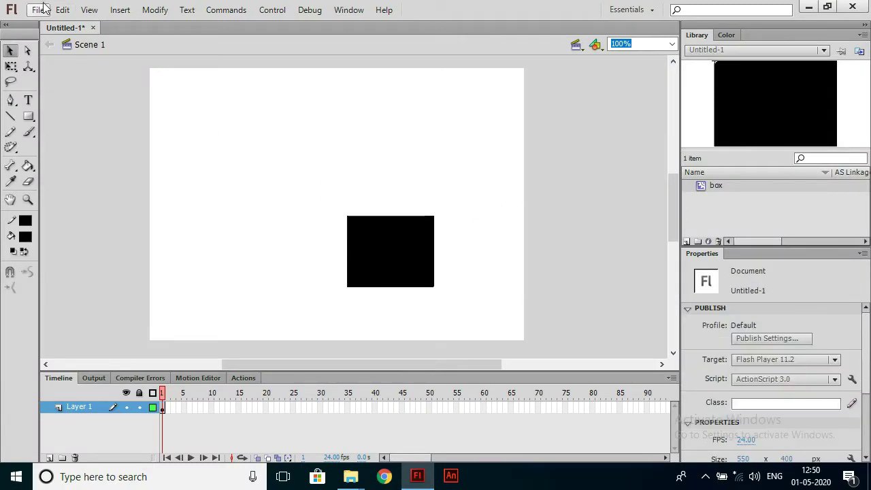
Step: Drag the black box's bottom-right anchor to reshape it into an irregular quadrilateral
{"action": "left_click", "coordinate": [27, 50]}
{"action": "left_click_drag", "start_coordinate": [327, 206], "coordinate": [466, 315]}
{"action": "left_click", "coordinate": [443, 279]}
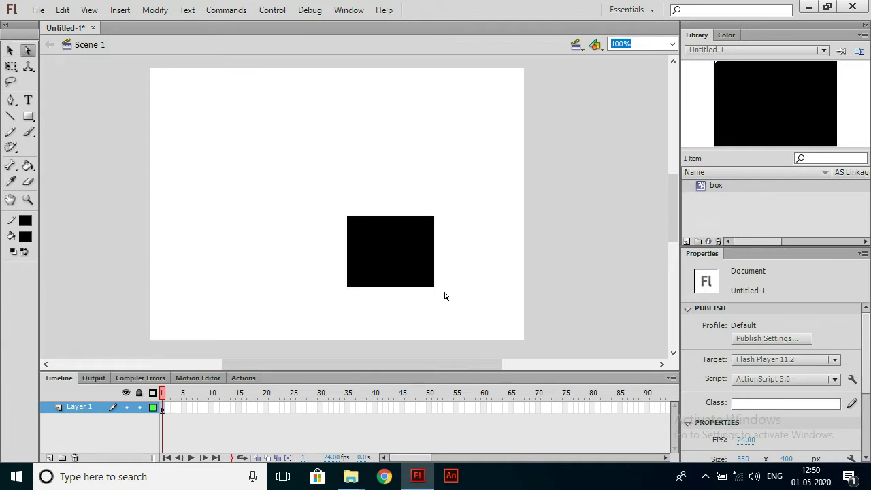
{"action": "left_click_drag", "start_coordinate": [434, 286], "coordinate": [351, 209]}
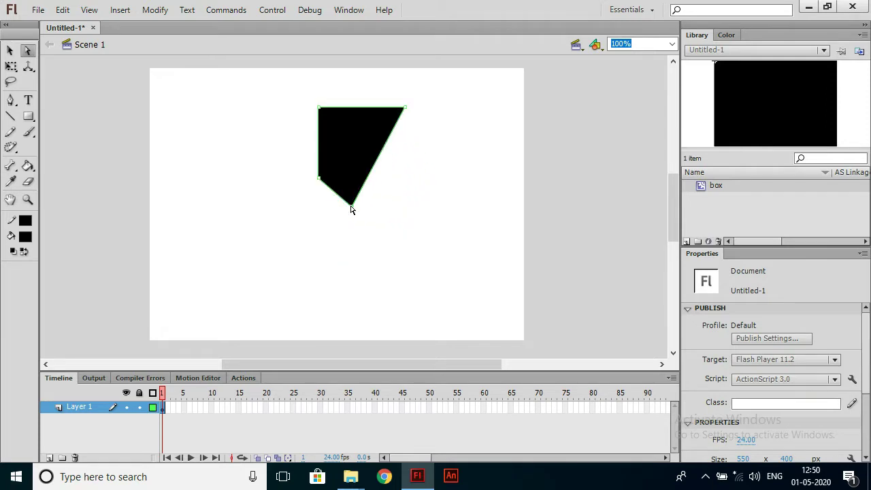
Step: Rotate the shape around repositioned pivots into a slight tilt
{"action": "left_click", "coordinate": [10, 66]}
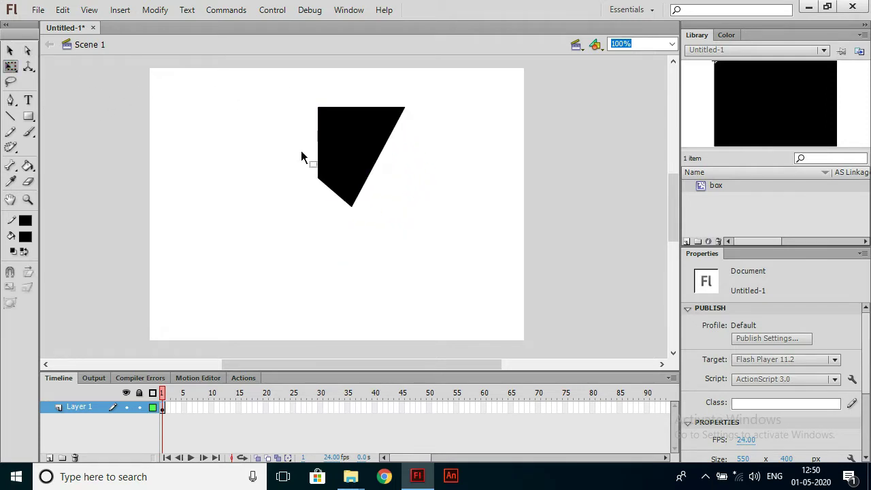
{"action": "key", "text": "ctrl+a"}
{"action": "mouse_move", "coordinate": [417, 206]}
{"action": "left_mouse_down"}
{"action": "mouse_move", "coordinate": [249, 105]}
{"action": "mouse_move", "coordinate": [427, 143]}
{"action": "mouse_move", "coordinate": [410, 216]}
{"action": "mouse_move", "coordinate": [420, 200]}
{"action": "left_mouse_up"}
{"action": "left_click_drag", "start_coordinate": [366, 161], "coordinate": [407, 204]}
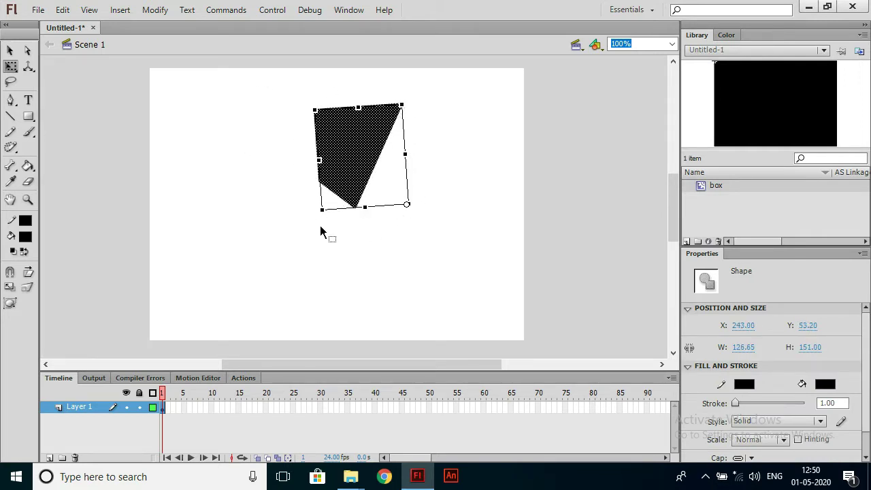
{"action": "left_click_drag", "start_coordinate": [323, 217], "coordinate": [353, 218]}
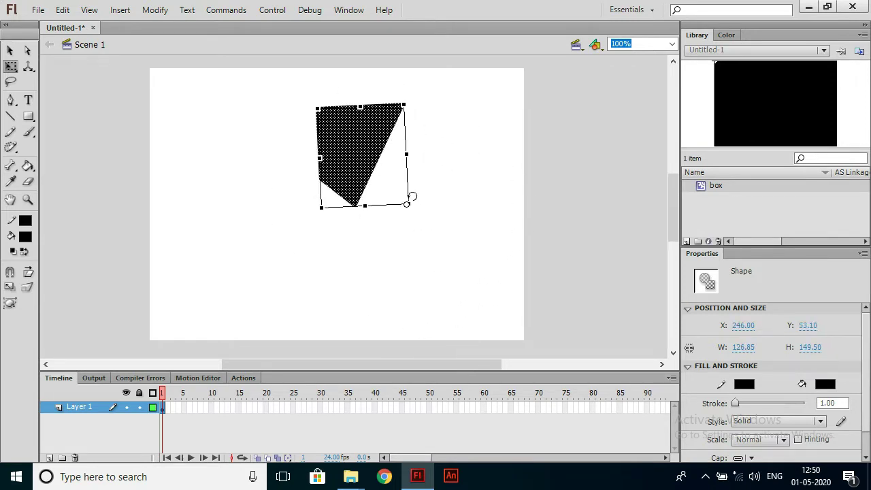
{"action": "left_click_drag", "start_coordinate": [407, 211], "coordinate": [334, 192]}
{"action": "mouse_move", "coordinate": [421, 208]}
{"action": "left_mouse_down"}
{"action": "mouse_move", "coordinate": [282, 101]}
{"action": "mouse_move", "coordinate": [488, 227]}
{"action": "mouse_move", "coordinate": [429, 184]}
{"action": "mouse_move", "coordinate": [420, 211]}
{"action": "left_mouse_up"}
Step: Place a box symbol instance on stage and move it along Y and X to the right edge
{"action": "left_click", "coordinate": [443, 185]}
{"action": "left_click", "coordinate": [27, 67]}
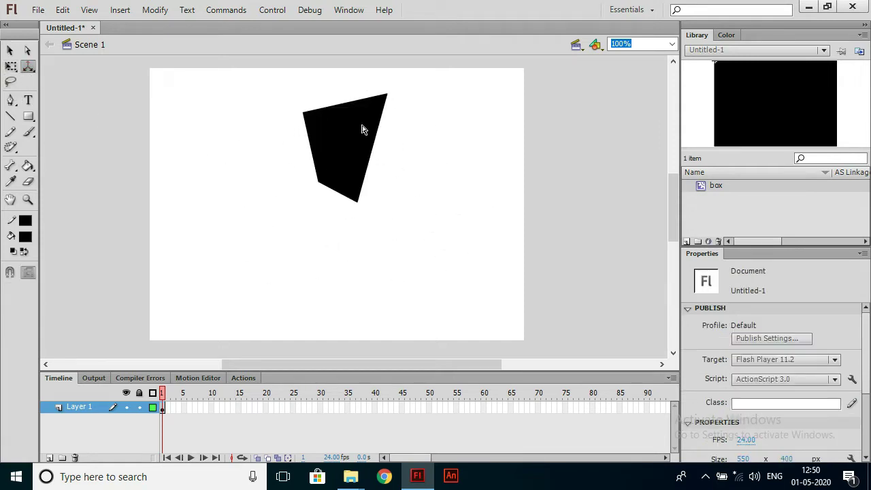
{"action": "left_click_drag", "start_coordinate": [708, 190], "coordinate": [505, 204]}
{"action": "left_click_drag", "start_coordinate": [502, 173], "coordinate": [502, 101]}
{"action": "left_click_drag", "start_coordinate": [532, 131], "coordinate": [575, 132]}
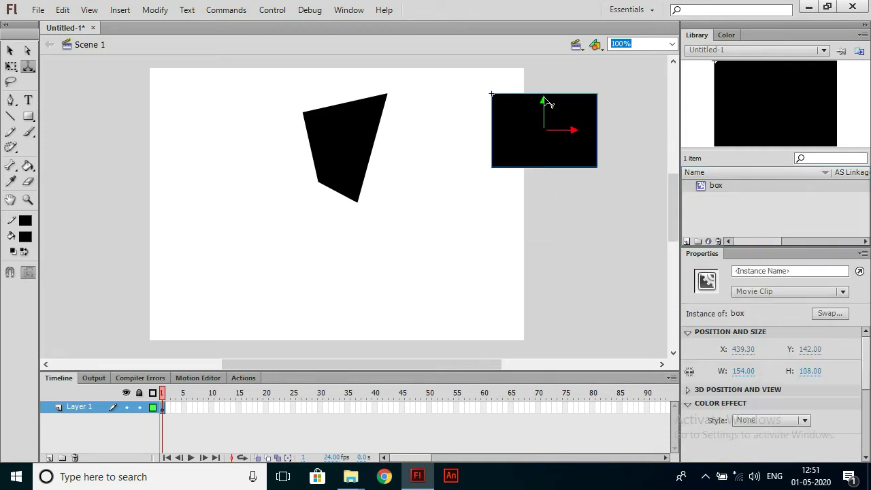
{"action": "left_click_drag", "start_coordinate": [548, 102], "coordinate": [544, 170]}
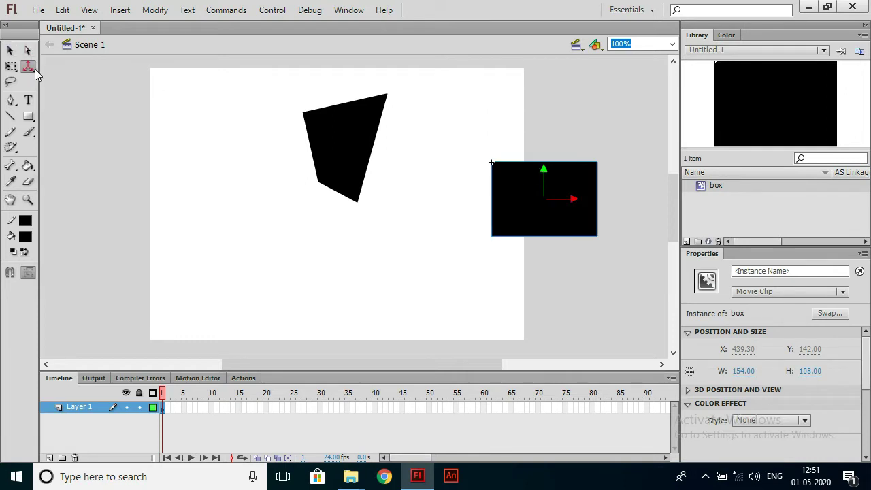
Step: Rotate the box instance in 3D into a skewed quadrilateral
{"action": "left_click_drag", "start_coordinate": [35, 74], "coordinate": [58, 65]}
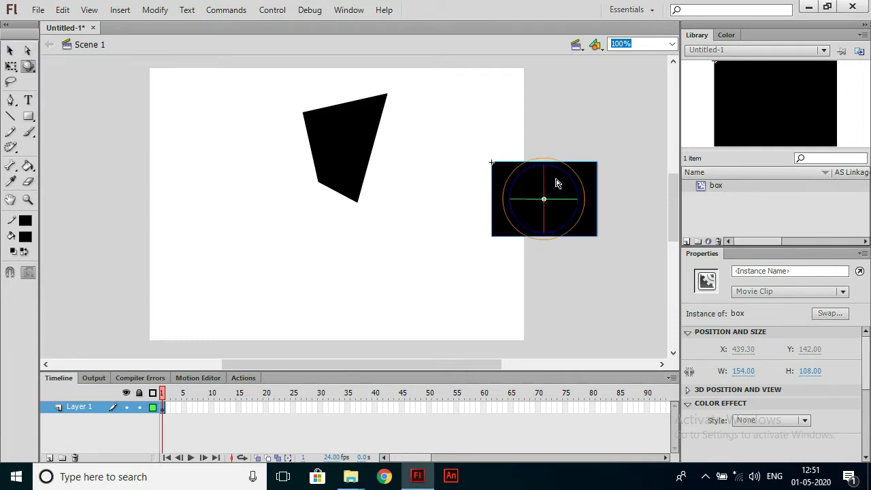
{"action": "left_click_drag", "start_coordinate": [557, 182], "coordinate": [495, 231]}
{"action": "left_click", "coordinate": [498, 244]}
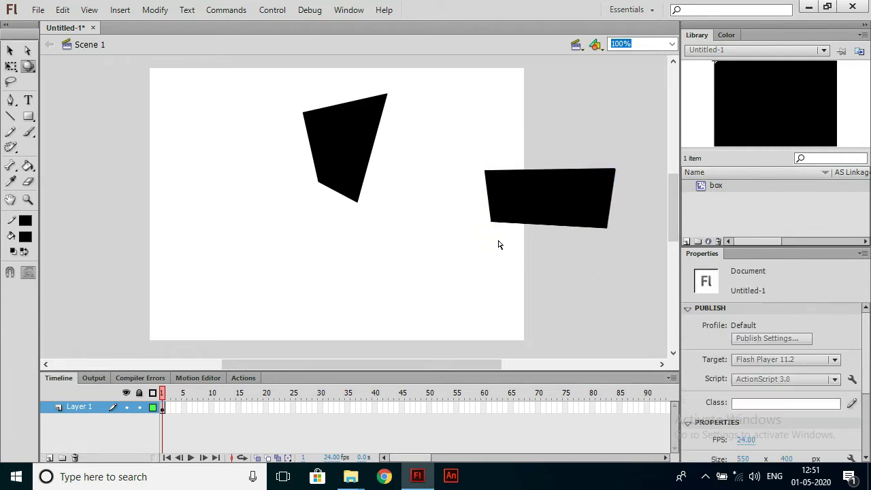
Step: Lasso a piece off the black shape's left side and drag it away down-left
{"action": "left_click", "coordinate": [11, 82]}
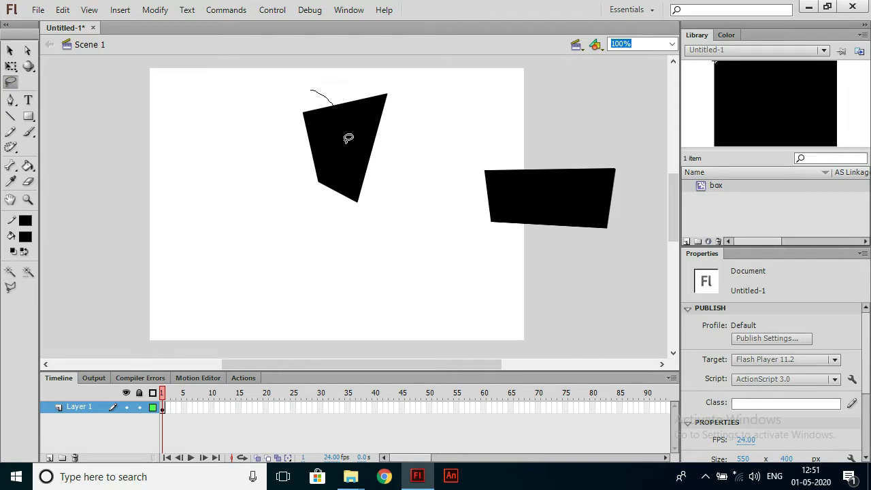
{"action": "left_click_drag", "start_coordinate": [321, 94], "coordinate": [331, 89]}
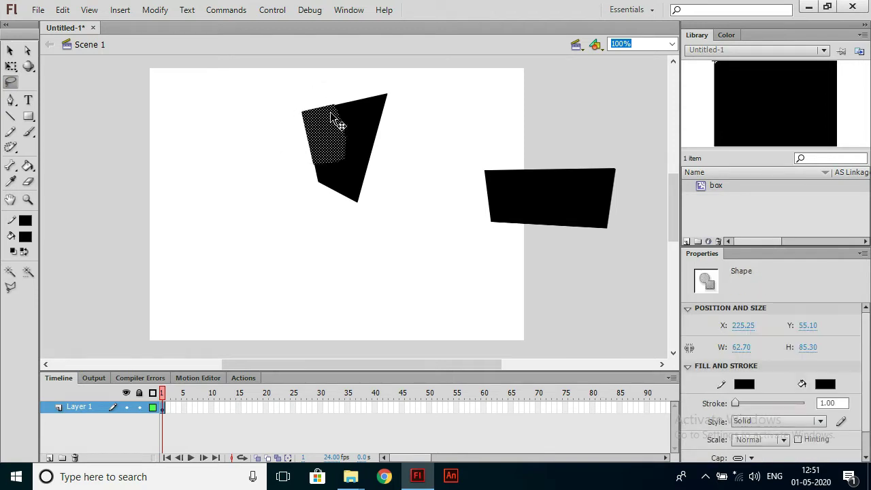
{"action": "mouse_move", "coordinate": [334, 142]}
{"action": "left_mouse_down"}
{"action": "mouse_move", "coordinate": [254, 159]}
{"action": "mouse_move", "coordinate": [263, 218]}
{"action": "left_mouse_up"}
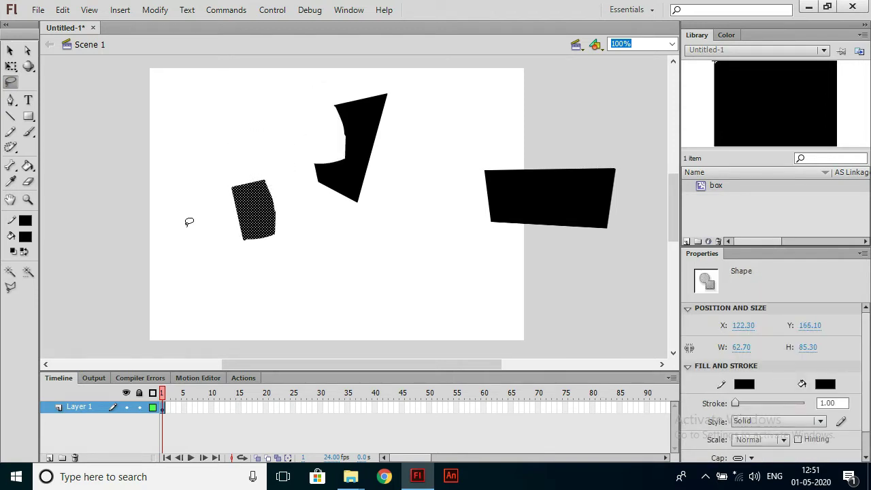
{"action": "left_click", "coordinate": [197, 219]}
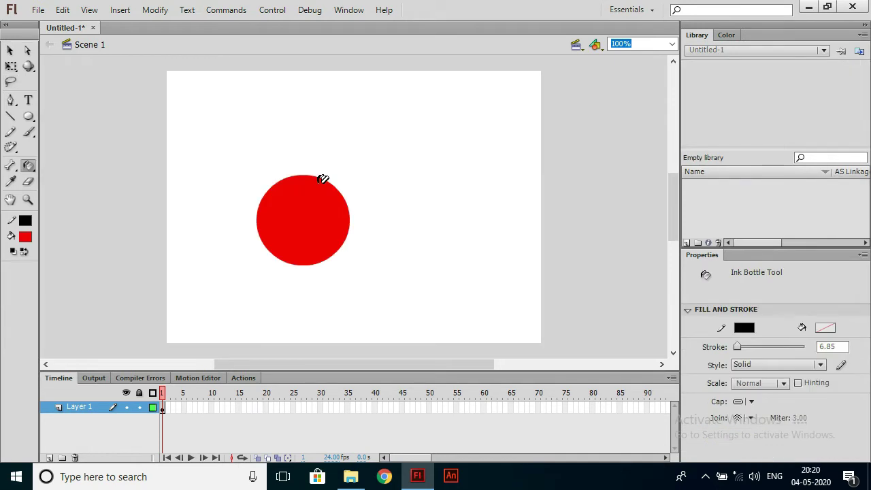
{"action": "left_click", "coordinate": [323, 179]}
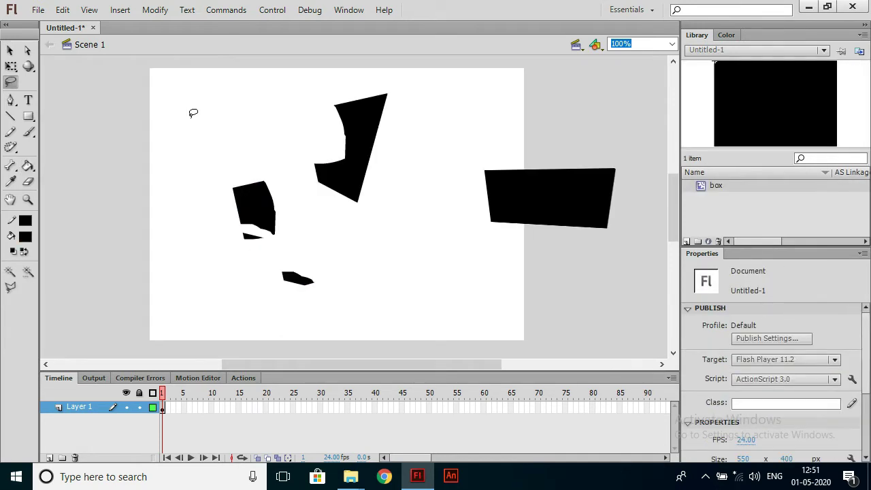
{"action": "key", "text": "ctrl+a"}
{"action": "key", "text": "Delete"}
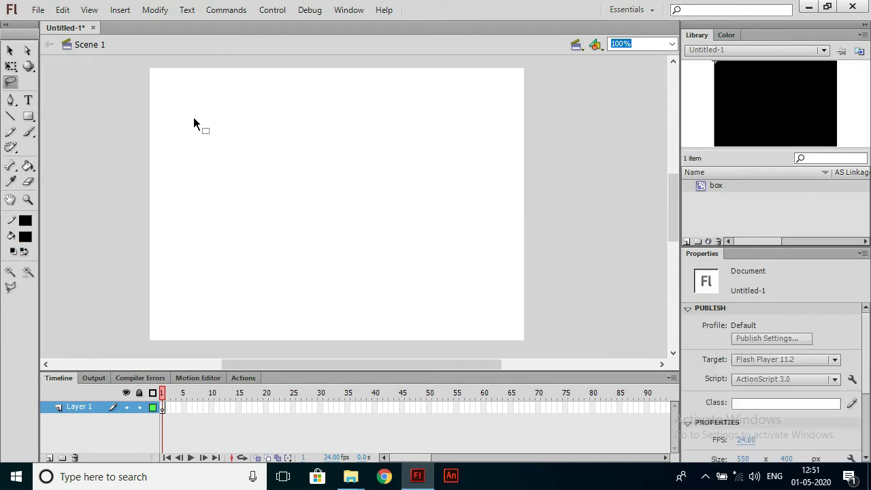
{"action": "left_click", "coordinate": [11, 99]}
{"action": "left_click", "coordinate": [93, 137]}
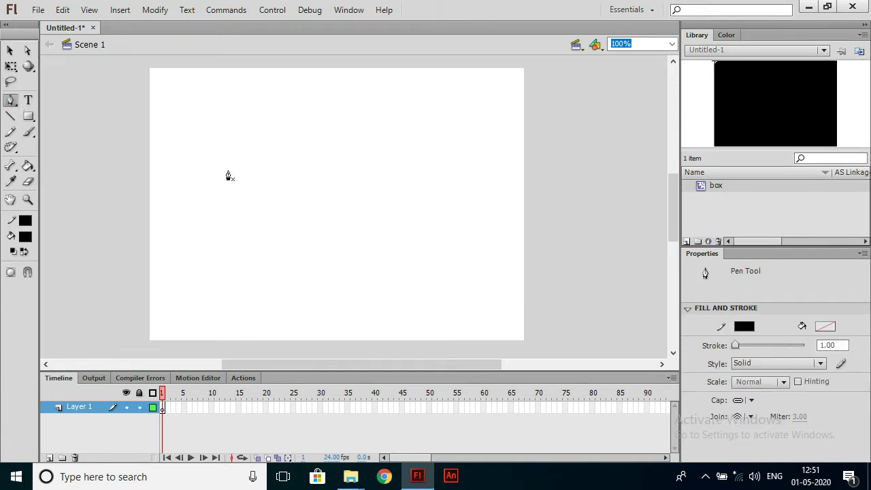
{"action": "left_click", "coordinate": [315, 208]}
{"action": "left_click_drag", "start_coordinate": [316, 213], "coordinate": [273, 211]}
{"action": "key", "text": "v"}
{"action": "left_click", "coordinate": [27, 101]}
{"action": "left_click", "coordinate": [287, 172]}
{"action": "type", "text": "ty"}
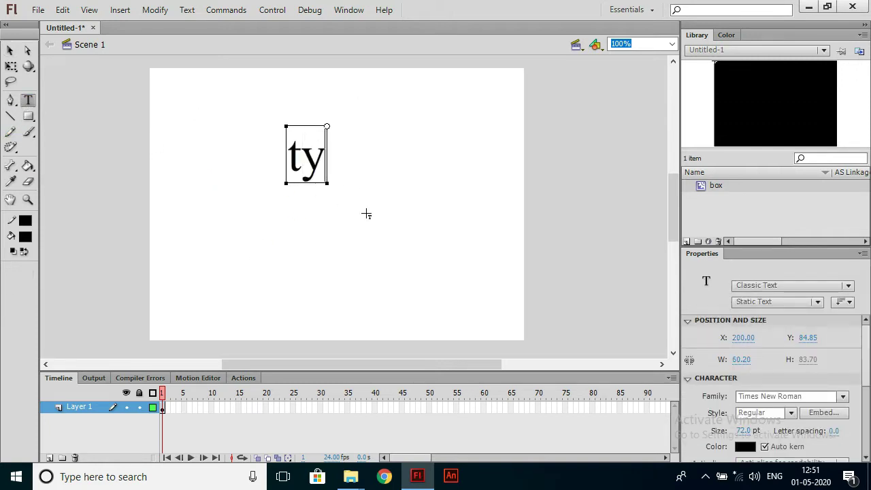
{"action": "type", "text": "pe wh"}
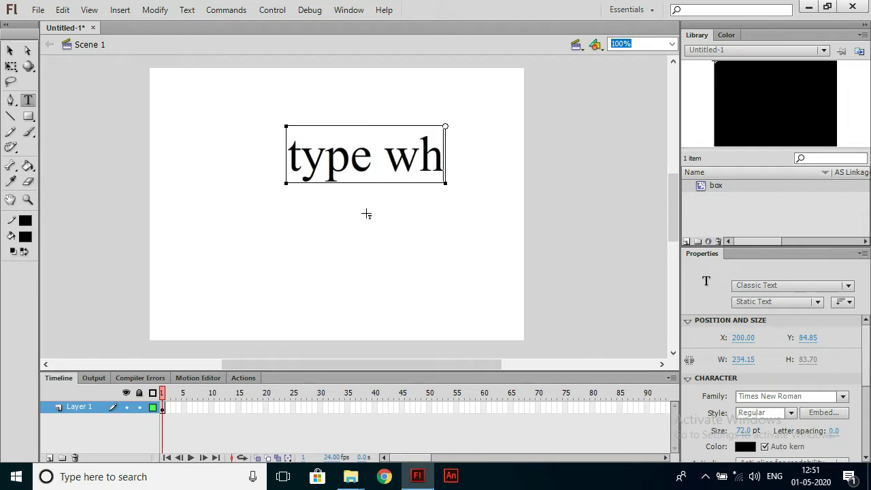
{"action": "type", "text": "atever"}
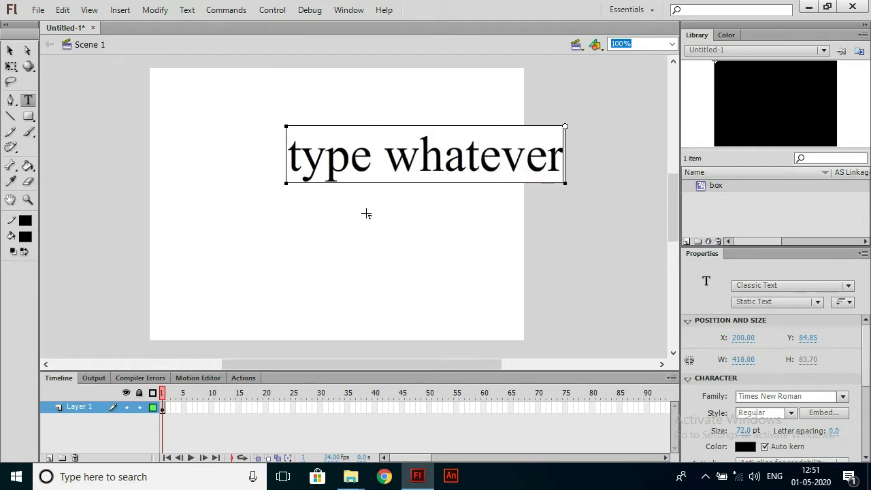
{"action": "key", "text": "Escape"}
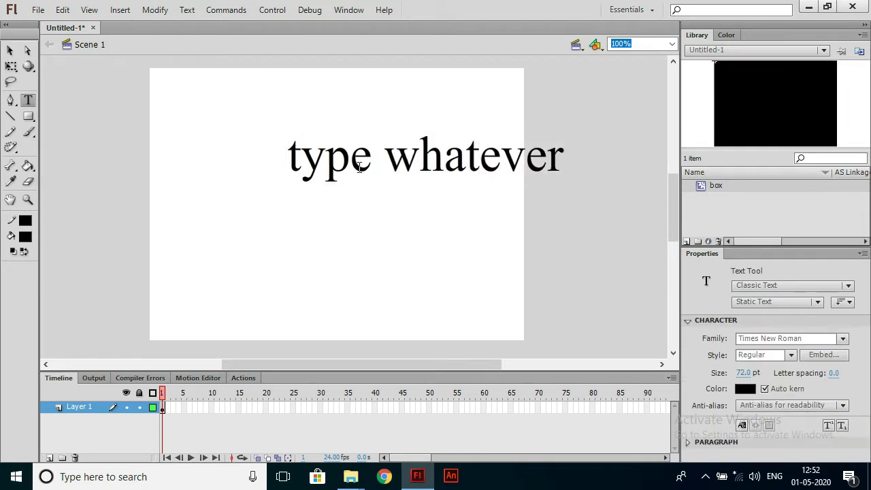
{"action": "left_click", "coordinate": [360, 170], "text": "ctrl"}
Step: Delete the text and draw several solid straight lines across the stage
{"action": "key", "text": "Delete"}
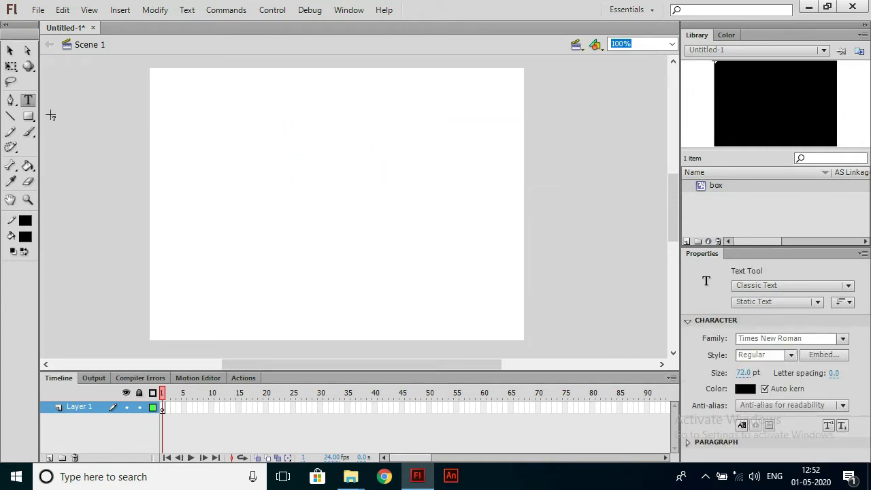
{"action": "left_click", "coordinate": [11, 117]}
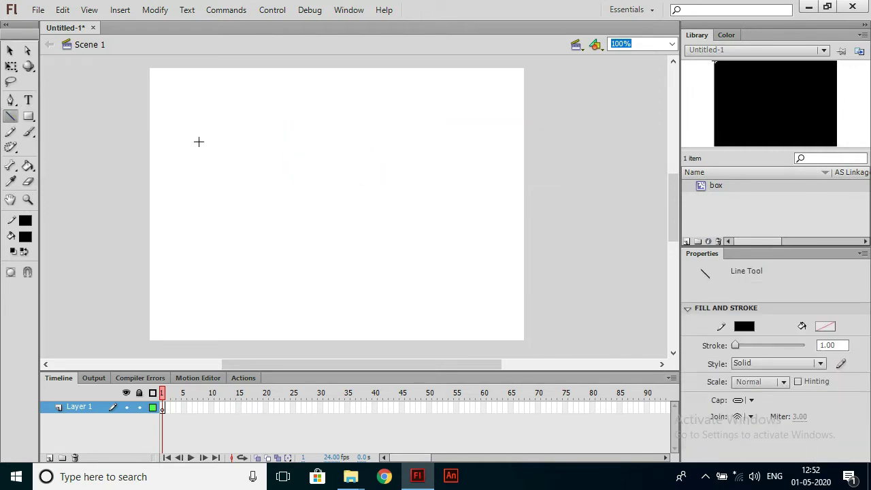
{"action": "left_click_drag", "start_coordinate": [191, 137], "coordinate": [372, 247]}
{"action": "left_click_drag", "start_coordinate": [393, 197], "coordinate": [394, 196]}
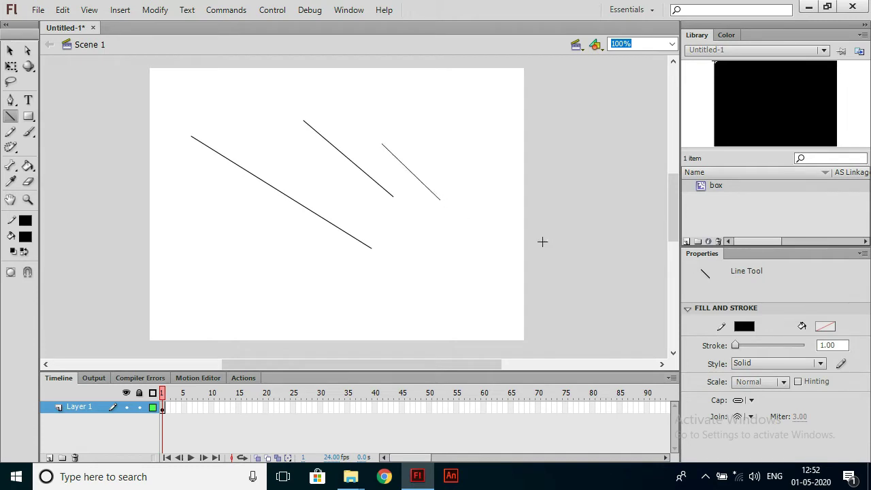
{"action": "left_click", "coordinate": [789, 364]}
{"action": "left_click", "coordinate": [779, 283]}
{"action": "left_click_drag", "start_coordinate": [437, 309], "coordinate": [438, 309]}
Step: Set the stroke style to Dashed, draw a dashed line, then delete all lines
{"action": "left_click", "coordinate": [764, 363]}
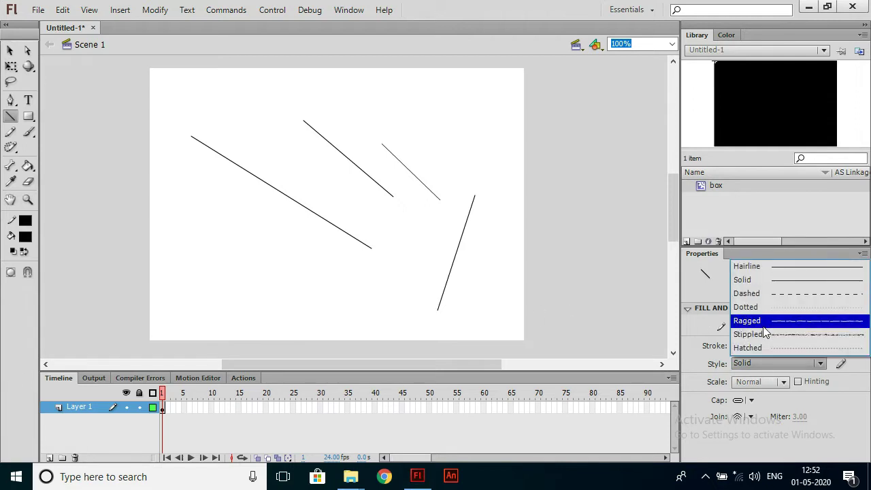
{"action": "left_click", "coordinate": [766, 297]}
{"action": "left_click_drag", "start_coordinate": [514, 261], "coordinate": [351, 283]}
{"action": "key", "text": "ctrl+a"}
{"action": "key", "text": "Delete"}
{"action": "left_click", "coordinate": [28, 117]}
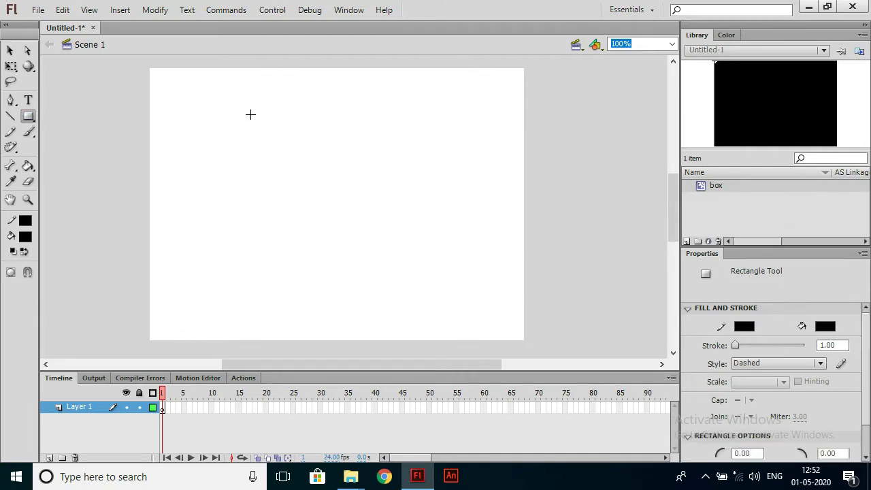
{"action": "left_click_drag", "start_coordinate": [251, 114], "coordinate": [334, 172]}
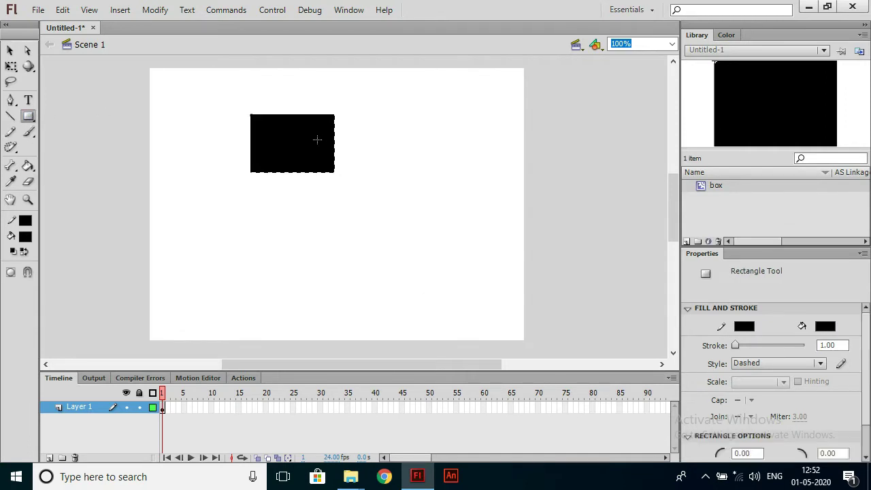
{"action": "left_click", "coordinate": [35, 119]}
{"action": "left_click", "coordinate": [93, 130]}
{"action": "left_click_drag", "start_coordinate": [369, 171], "coordinate": [462, 247]}
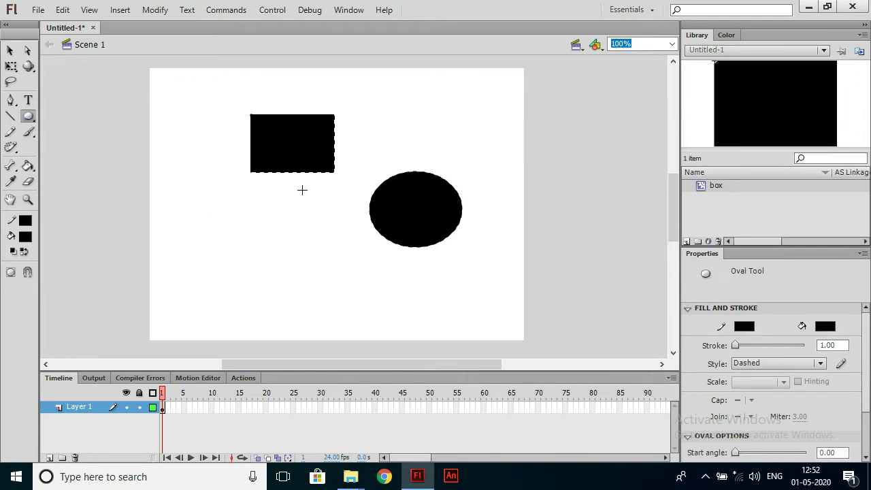
{"action": "key", "text": "ctrl+a"}
{"action": "key", "text": "Delete"}
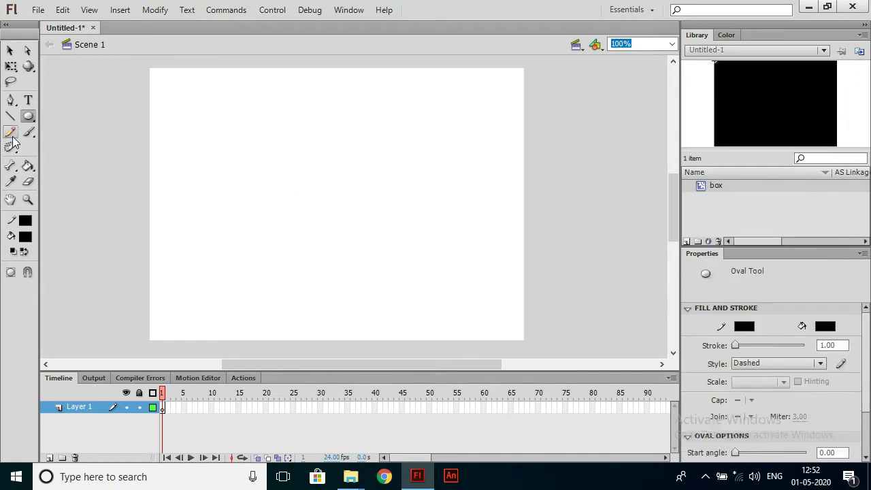
{"action": "left_click", "coordinate": [11, 133]}
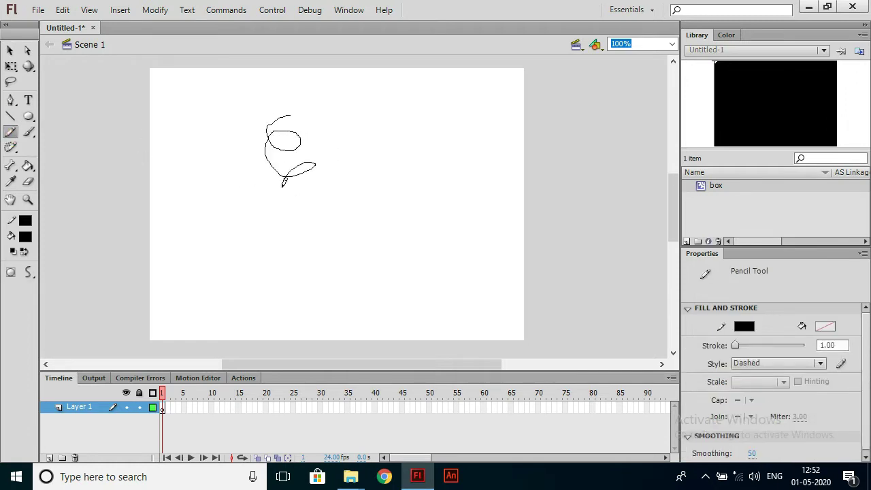
{"action": "left_click_drag", "start_coordinate": [344, 230], "coordinate": [339, 238]}
{"action": "mouse_move", "coordinate": [377, 159]}
{"action": "left_mouse_down"}
{"action": "mouse_move", "coordinate": [344, 197]}
{"action": "mouse_move", "coordinate": [344, 211]}
{"action": "left_mouse_up"}
{"action": "left_click", "coordinate": [769, 364]}
{"action": "left_click", "coordinate": [774, 281]}
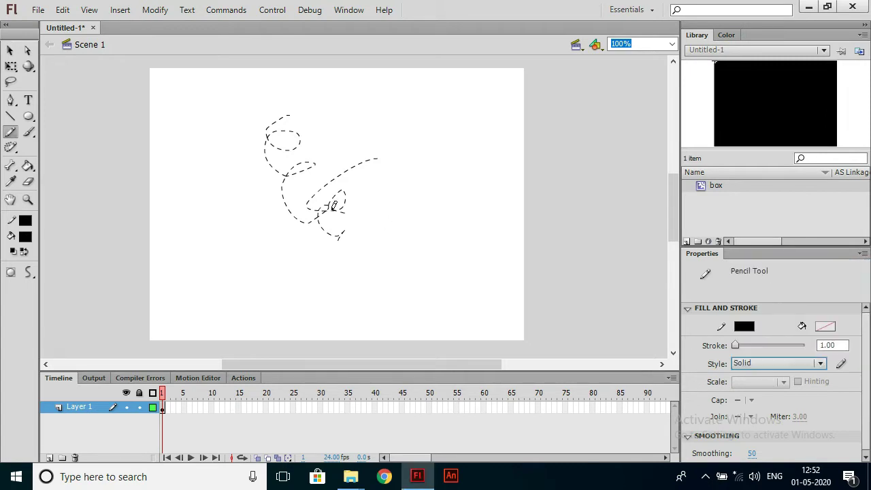
{"action": "mouse_move", "coordinate": [285, 208]}
{"action": "left_mouse_down"}
{"action": "mouse_move", "coordinate": [348, 173]}
{"action": "mouse_move", "coordinate": [390, 172]}
{"action": "mouse_move", "coordinate": [409, 251]}
{"action": "mouse_move", "coordinate": [442, 284]}
{"action": "left_mouse_up"}
{"action": "key", "text": "ctrl+a"}
{"action": "key", "text": "Delete"}
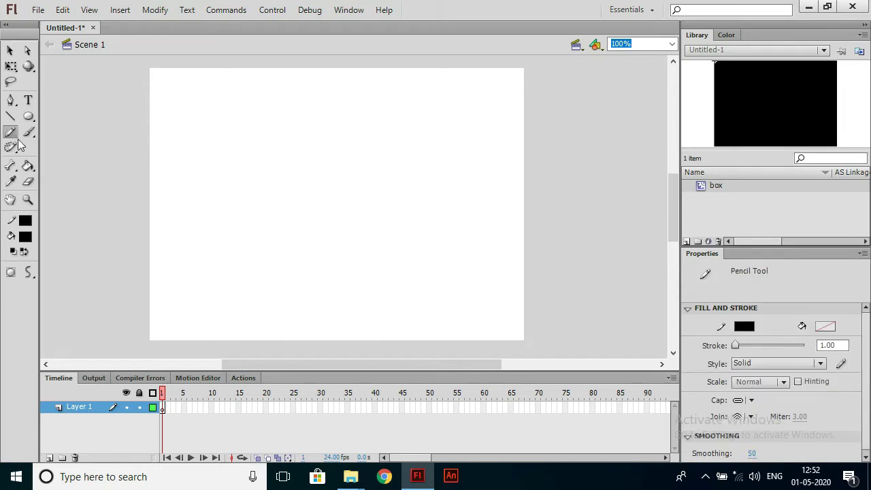
{"action": "left_click", "coordinate": [28, 133]}
{"action": "mouse_move", "coordinate": [220, 124]}
{"action": "left_mouse_down"}
{"action": "mouse_move", "coordinate": [219, 160]}
{"action": "mouse_move", "coordinate": [245, 140]}
{"action": "mouse_move", "coordinate": [265, 147]}
{"action": "left_mouse_up"}
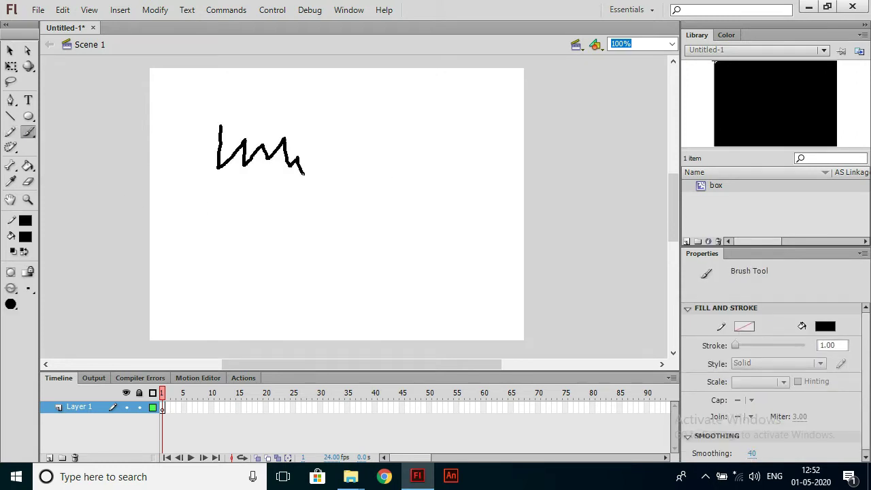
{"action": "left_click_drag", "start_coordinate": [340, 195], "coordinate": [340, 196]}
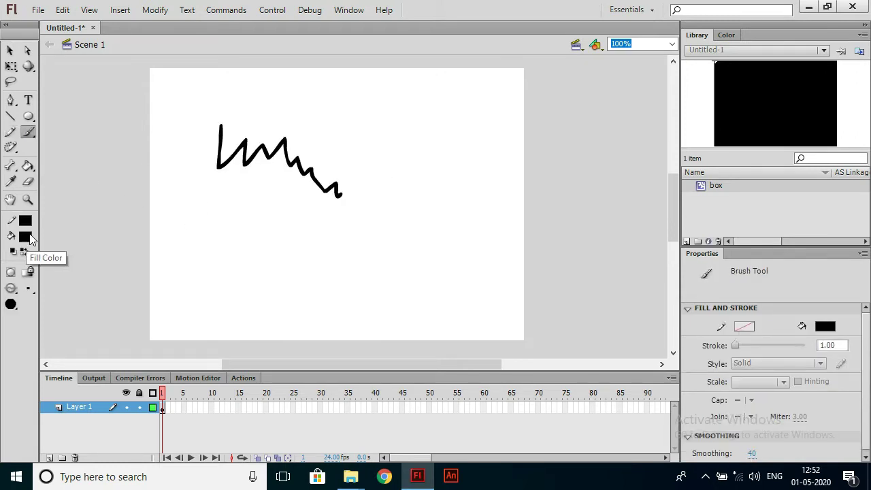
{"action": "left_click_drag", "start_coordinate": [227, 256], "coordinate": [227, 257]}
{"action": "left_click_drag", "start_coordinate": [227, 231], "coordinate": [283, 224]}
{"action": "key", "text": "ctrl+a"}
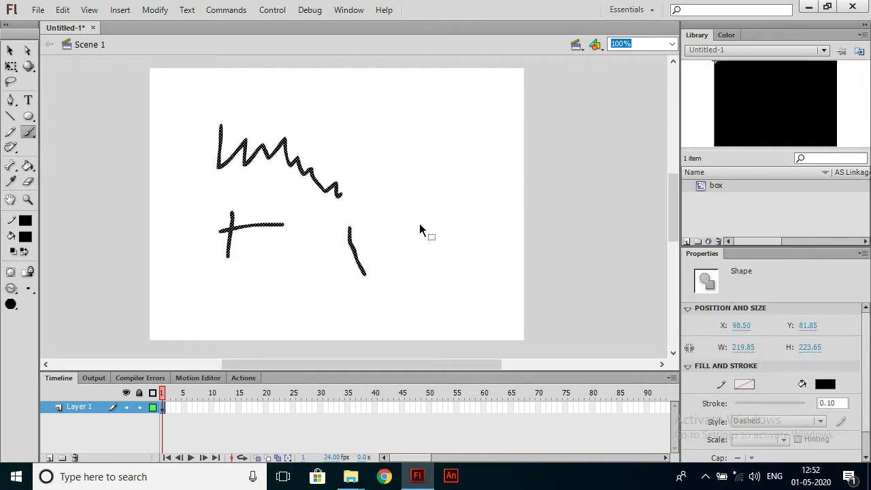
{"action": "key", "text": "Delete"}
Step: Paint a Vine Fill pattern, switch the Deco effect to Tree Brush, and add two bones down the stroke
{"action": "left_click", "coordinate": [11, 148]}
{"action": "left_click", "coordinate": [242, 151]}
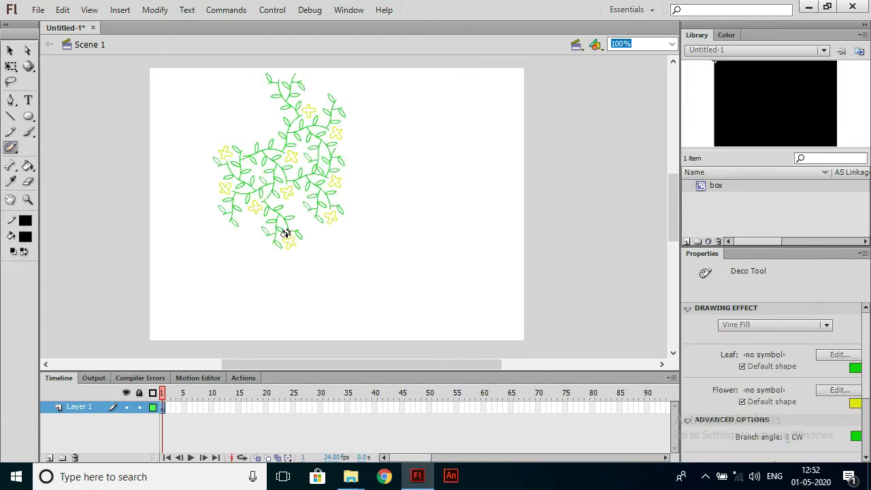
{"action": "left_click", "coordinate": [775, 325]}
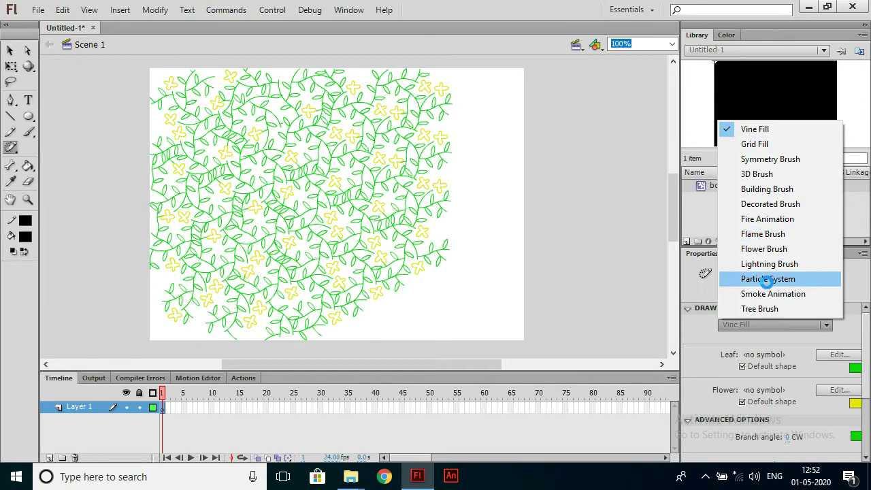
{"action": "left_click", "coordinate": [773, 309]}
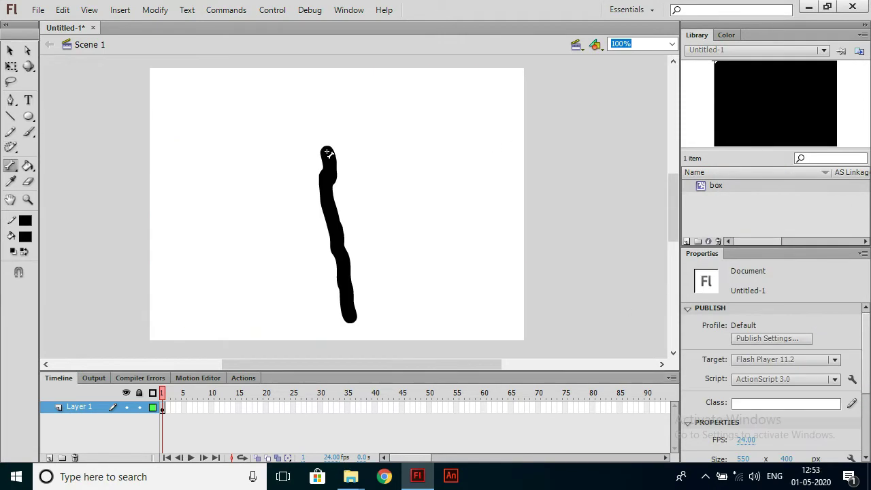
{"action": "left_click_drag", "start_coordinate": [327, 154], "coordinate": [353, 319]}
Step: Bend the rigged stroke into an L pose
{"action": "left_click", "coordinate": [387, 280]}
{"action": "key", "text": "v"}
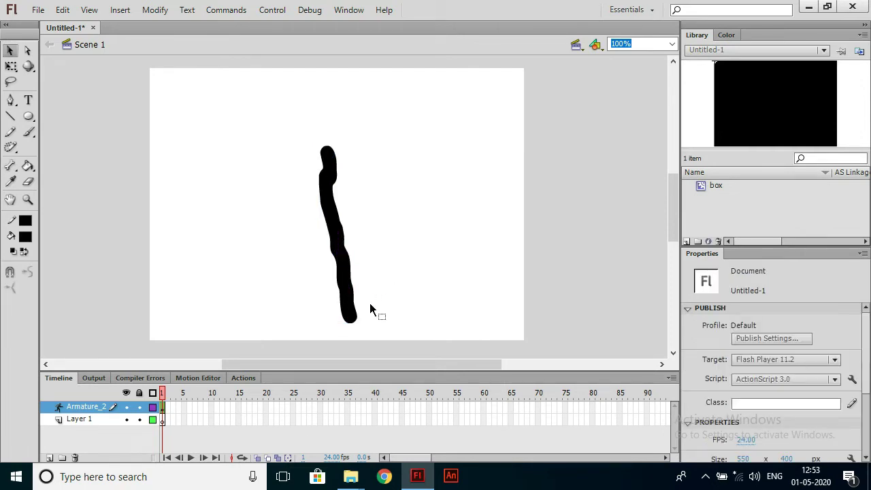
{"action": "mouse_move", "coordinate": [353, 325]}
{"action": "left_mouse_down"}
{"action": "mouse_move", "coordinate": [369, 320]}
{"action": "mouse_move", "coordinate": [387, 254]}
{"action": "mouse_move", "coordinate": [381, 233]}
{"action": "mouse_move", "coordinate": [370, 247]}
{"action": "mouse_move", "coordinate": [177, 254]}
{"action": "mouse_move", "coordinate": [180, 123]}
{"action": "mouse_move", "coordinate": [266, 111]}
{"action": "left_mouse_up"}
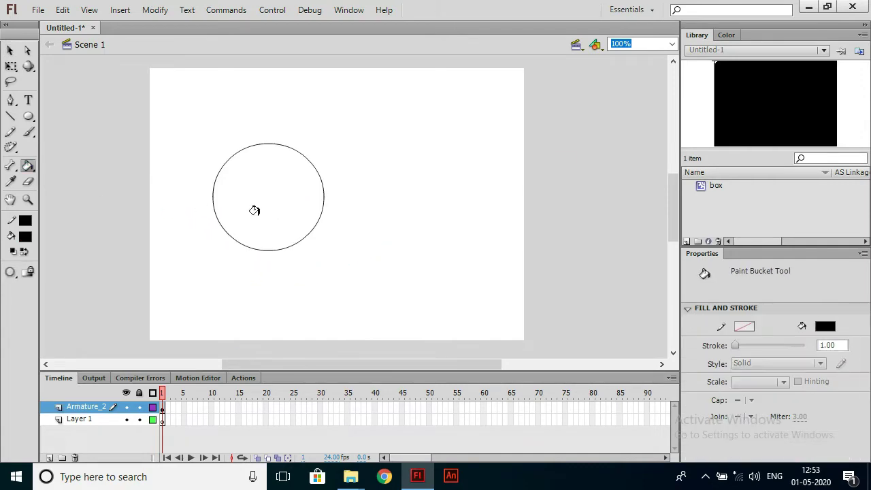
Step: Fill the circles black and grey, delete the black one, and erase through the 4 stroke
{"action": "left_click", "coordinate": [260, 205]}
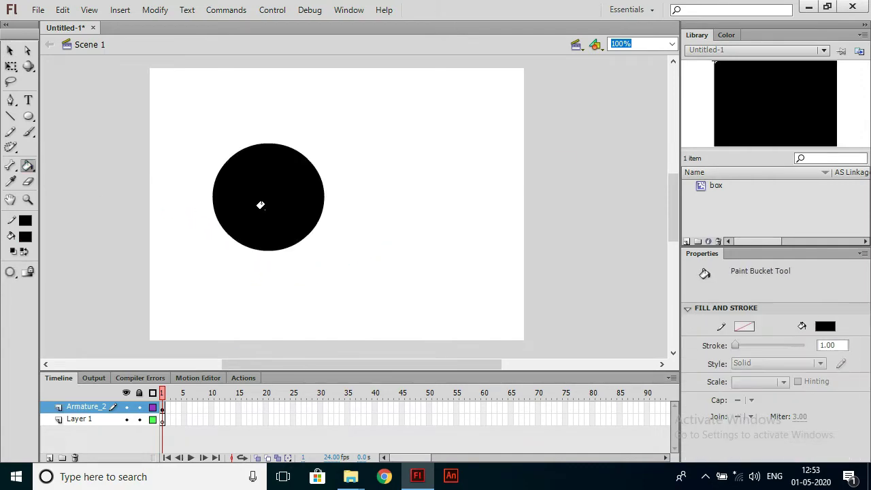
{"action": "key", "text": "ctrl+a"}
{"action": "key", "text": "Delete"}
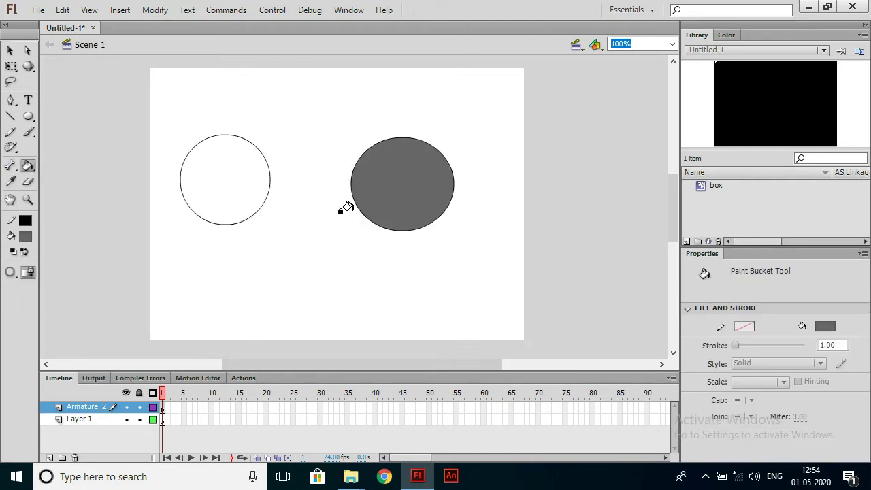
{"action": "left_click", "coordinate": [222, 176]}
{"action": "key", "text": "ctrl+a"}
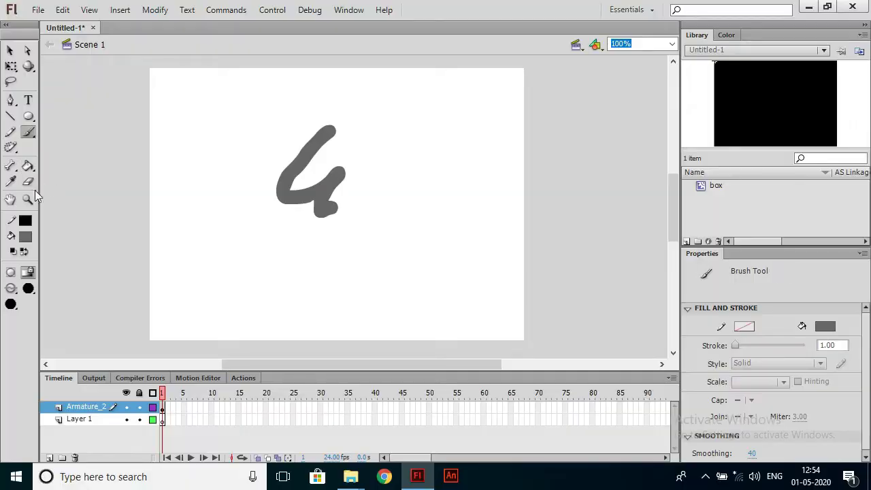
{"action": "key", "text": "e"}
{"action": "mouse_move", "coordinate": [291, 177]}
{"action": "left_mouse_down"}
{"action": "mouse_move", "coordinate": [304, 156]}
{"action": "mouse_move", "coordinate": [279, 175]}
{"action": "mouse_move", "coordinate": [301, 161]}
{"action": "mouse_move", "coordinate": [324, 165]}
{"action": "mouse_move", "coordinate": [332, 200]}
{"action": "mouse_move", "coordinate": [320, 208]}
{"action": "mouse_move", "coordinate": [283, 195]}
{"action": "mouse_move", "coordinate": [298, 158]}
{"action": "mouse_move", "coordinate": [331, 132]}
{"action": "left_mouse_up"}
Step: Pan the stage down-left, zoom in to 200%, then zoom back out
{"action": "key", "text": "h"}
{"action": "mouse_move", "coordinate": [298, 174]}
{"action": "left_mouse_down"}
{"action": "mouse_move", "coordinate": [286, 215]}
{"action": "mouse_move", "coordinate": [311, 198]}
{"action": "mouse_move", "coordinate": [353, 228]}
{"action": "mouse_move", "coordinate": [338, 302]}
{"action": "mouse_move", "coordinate": [296, 259]}
{"action": "mouse_move", "coordinate": [282, 222]}
{"action": "mouse_move", "coordinate": [259, 261]}
{"action": "mouse_move", "coordinate": [264, 270]}
{"action": "left_mouse_up"}
{"action": "left_click", "coordinate": [27, 199]}
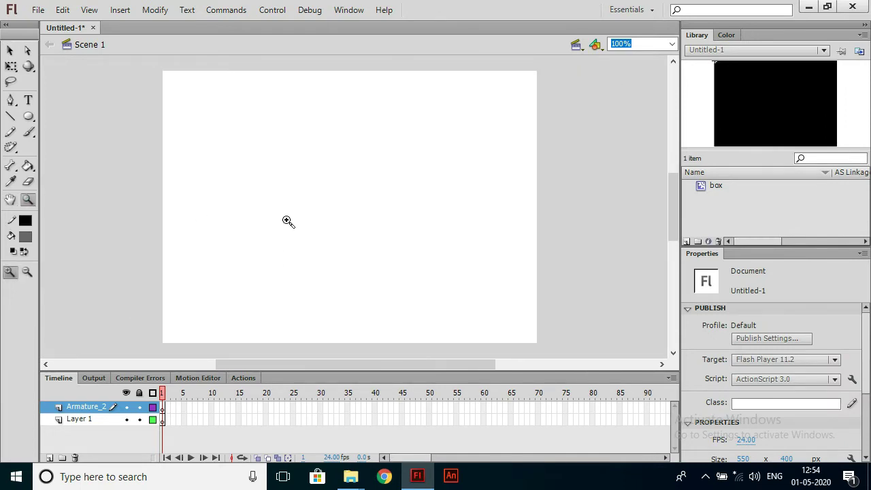
{"action": "left_click", "coordinate": [287, 222]}
{"action": "left_click", "coordinate": [27, 271]}
{"action": "left_click", "coordinate": [321, 272]}
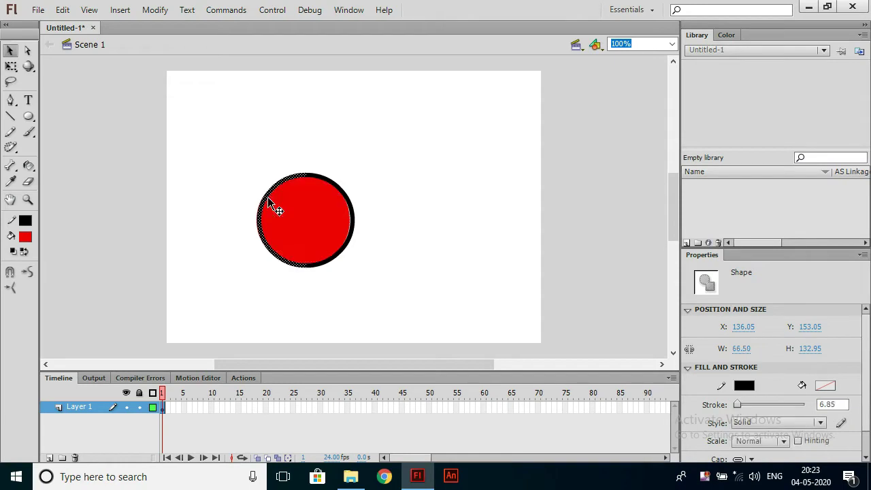
Step: Pull the circle's black outline off its red fill to the right
{"action": "left_click", "coordinate": [375, 208]}
{"action": "left_click", "coordinate": [348, 210]}
{"action": "left_click_drag", "start_coordinate": [349, 211], "coordinate": [532, 209]}
{"action": "left_click", "coordinate": [463, 151]}
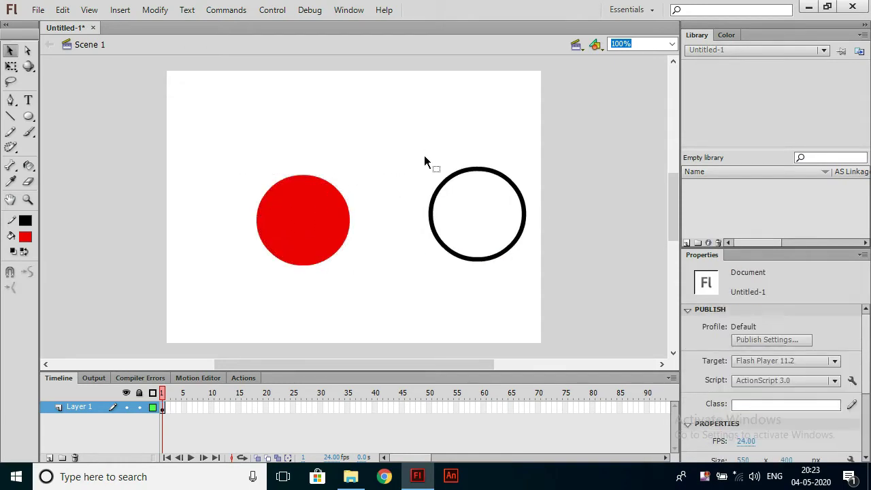
{"action": "left_click_drag", "start_coordinate": [424, 160], "coordinate": [558, 259]}
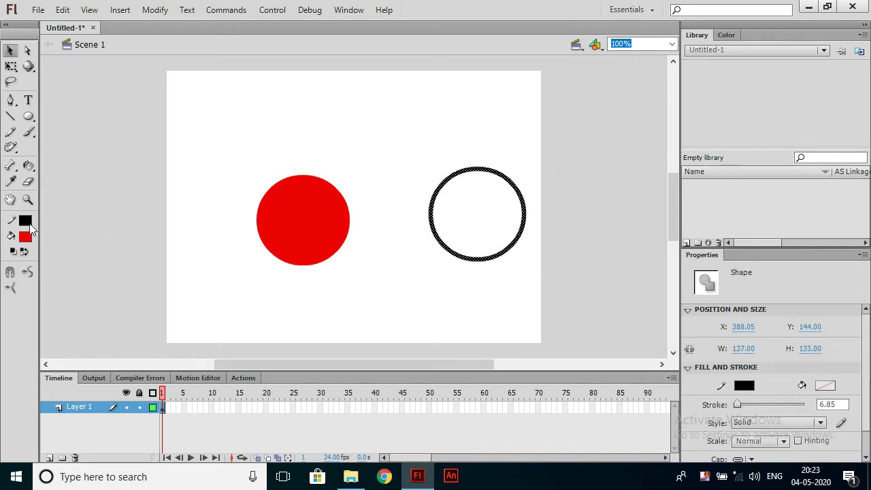
Step: Recolour the circle's fill green and the separated ring outline green
{"action": "left_click_drag", "start_coordinate": [270, 167], "coordinate": [337, 265]}
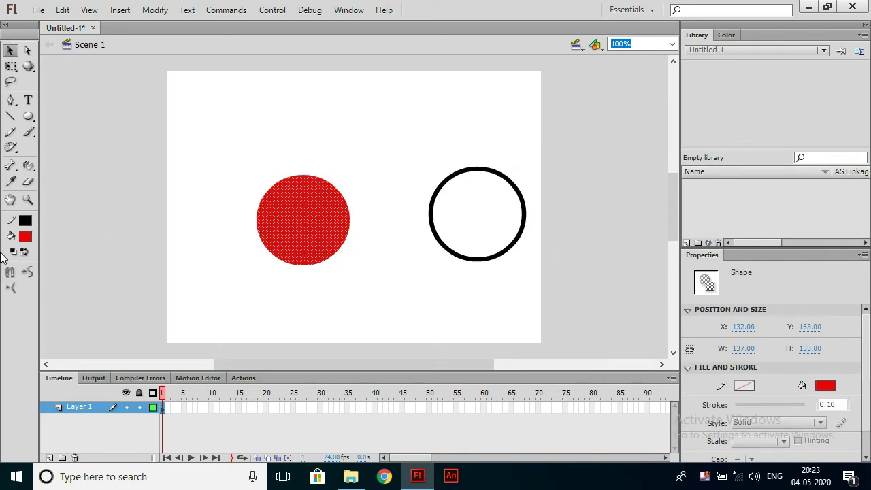
{"action": "left_click", "coordinate": [26, 241]}
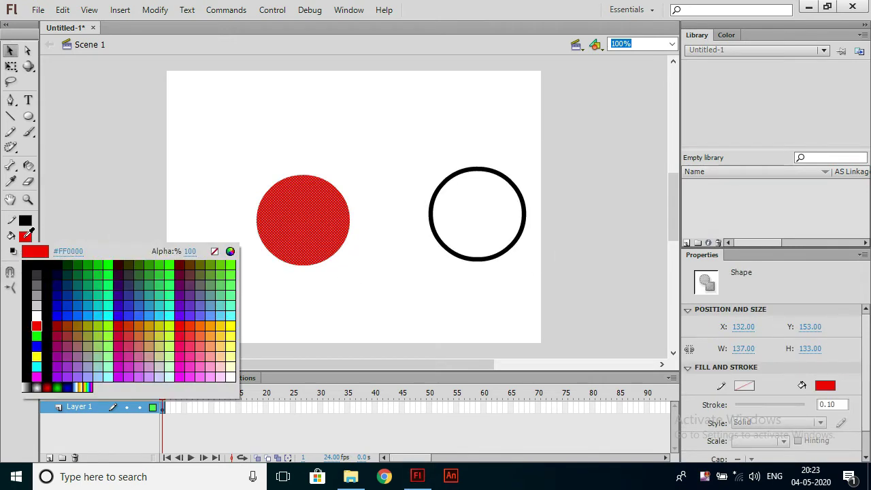
{"action": "left_click", "coordinate": [234, 264]}
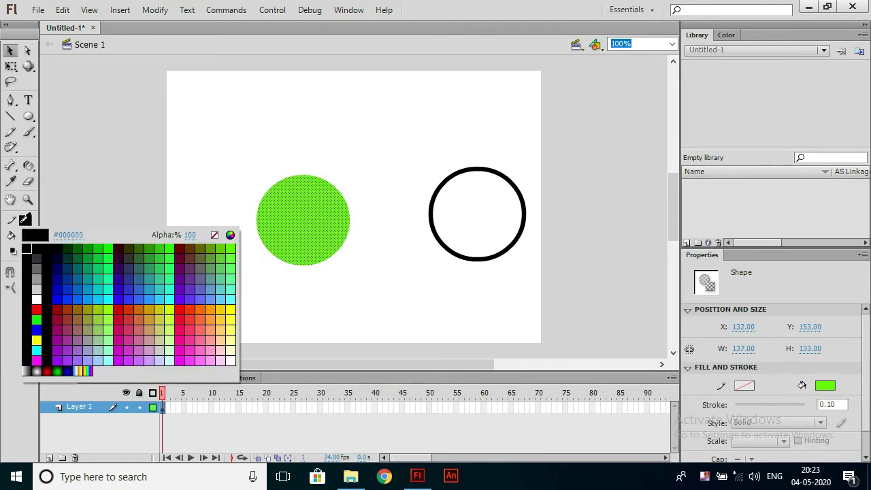
{"action": "left_click", "coordinate": [184, 246]}
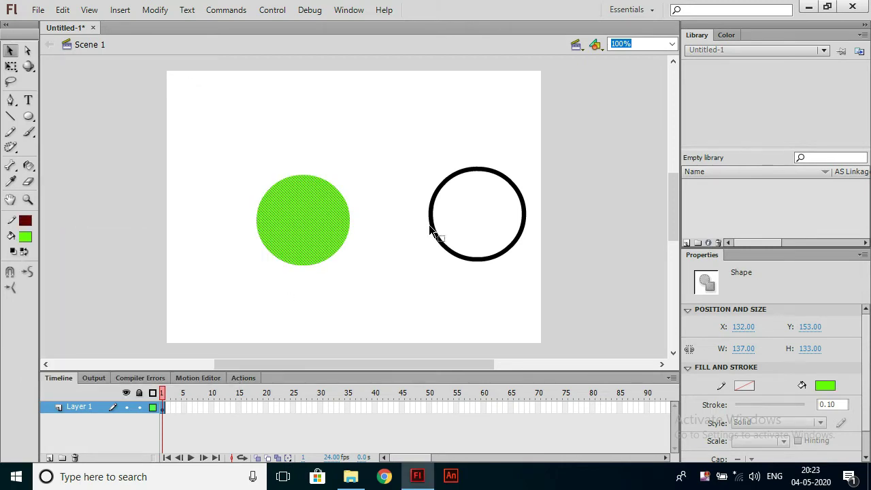
{"action": "left_click", "coordinate": [434, 222]}
{"action": "left_click", "coordinate": [427, 230]}
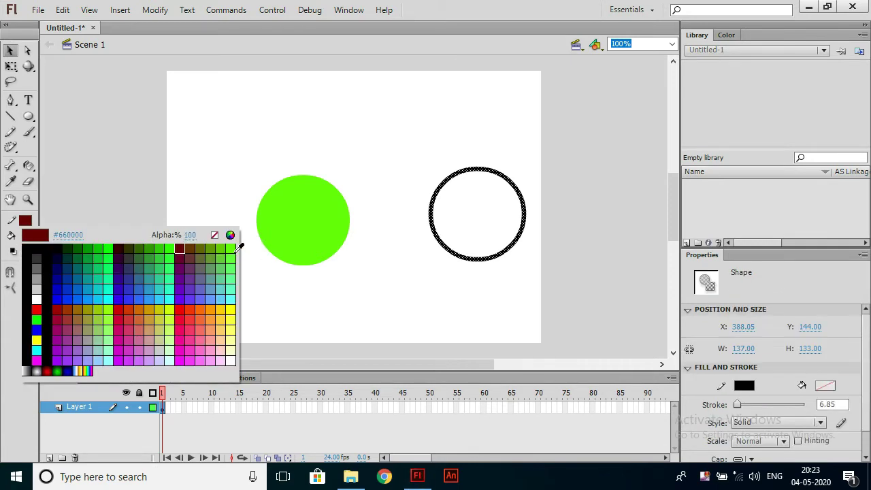
{"action": "left_click", "coordinate": [230, 245]}
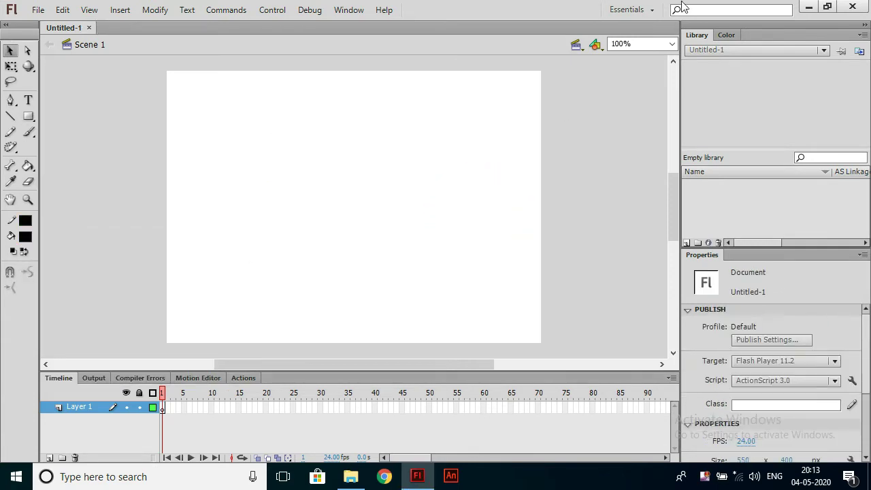
{"action": "left_click", "coordinate": [651, 10]}
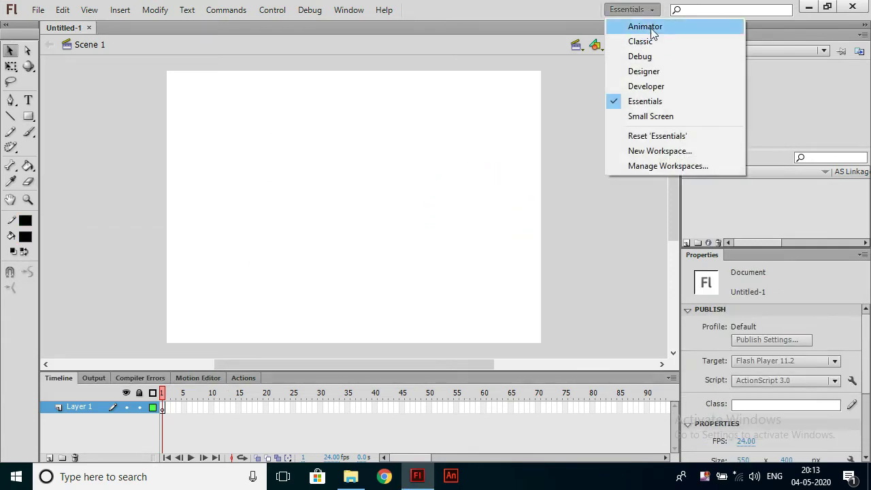
{"action": "left_click", "coordinate": [650, 27]}
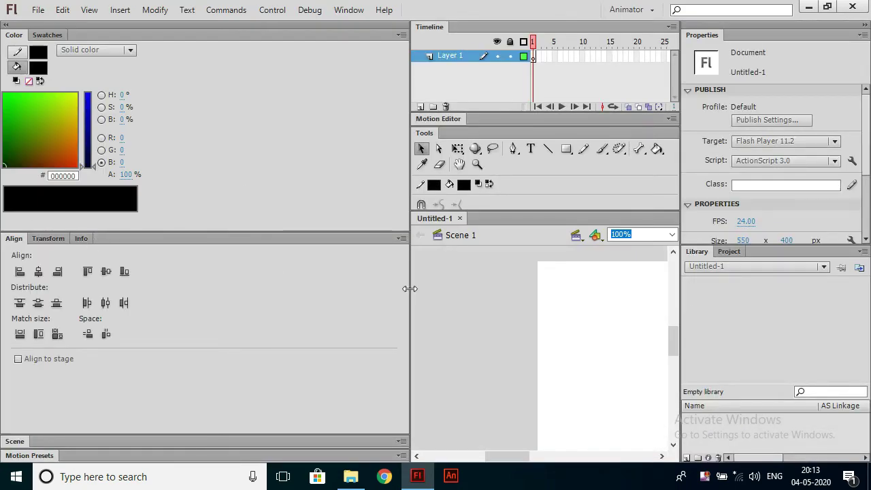
{"action": "left_click_drag", "start_coordinate": [409, 288], "coordinate": [129, 276]}
{"action": "scroll", "coordinate": [416, 343], "scroll_direction": "down", "scroll_amount": 1}
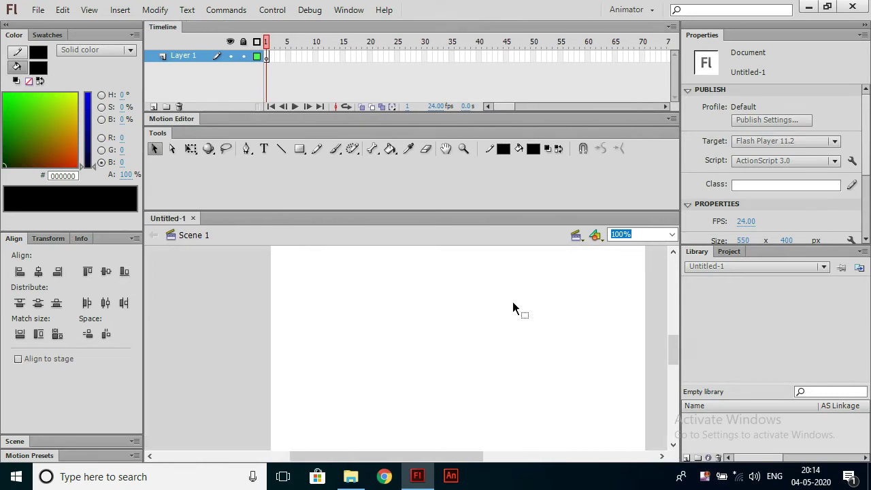
{"action": "left_click", "coordinate": [630, 10]}
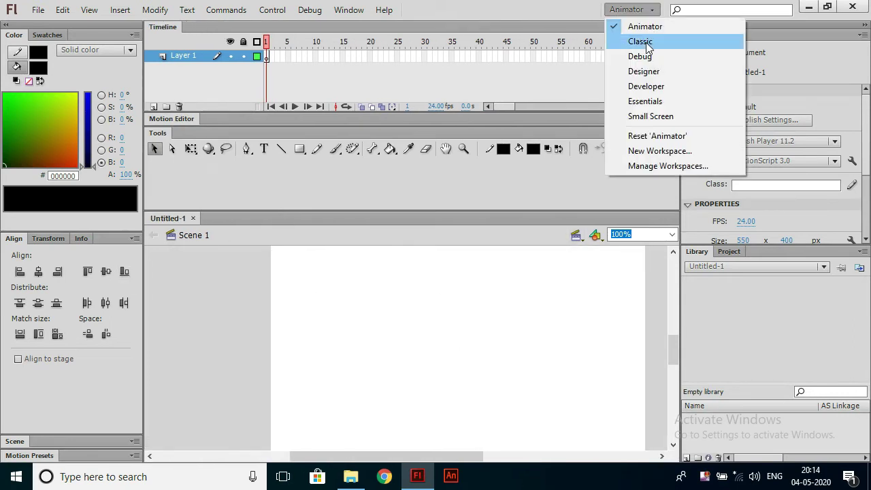
{"action": "left_click", "coordinate": [646, 42]}
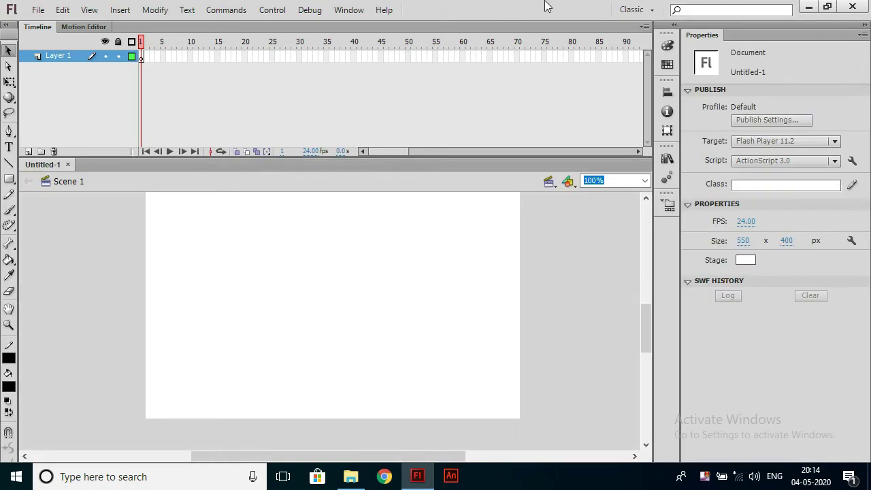
{"action": "left_click", "coordinate": [643, 8]}
{"action": "left_click", "coordinate": [653, 56]}
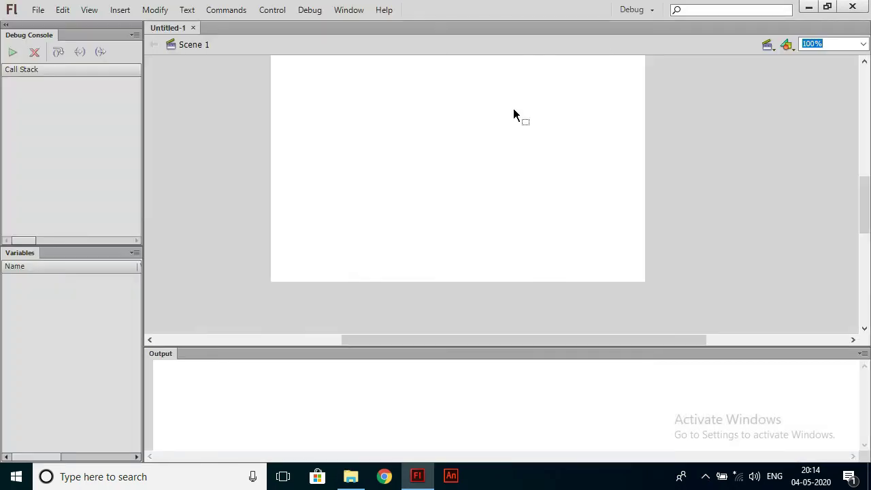
{"action": "left_click", "coordinate": [653, 10]}
{"action": "left_click", "coordinate": [662, 72]}
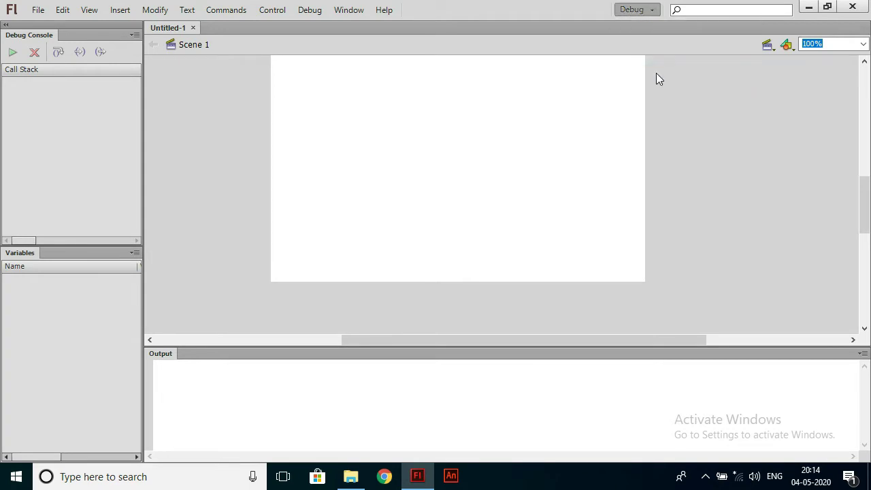
{"action": "left_click", "coordinate": [642, 9]}
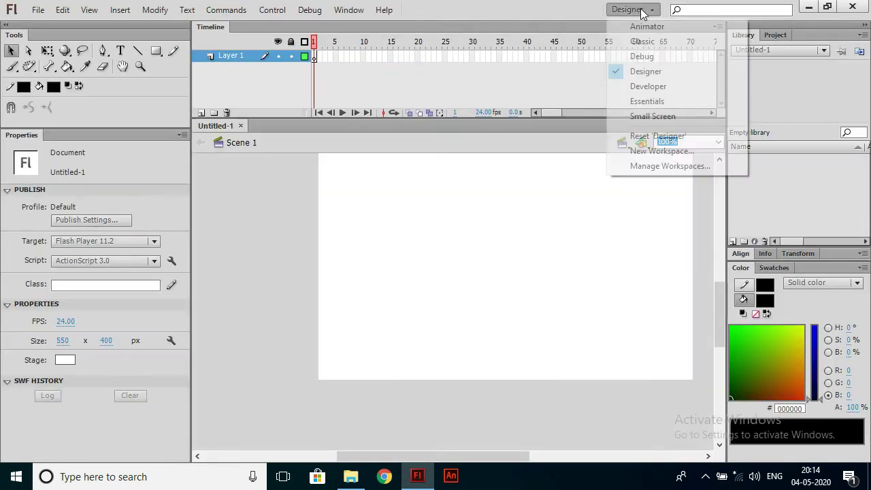
{"action": "left_click", "coordinate": [647, 89]}
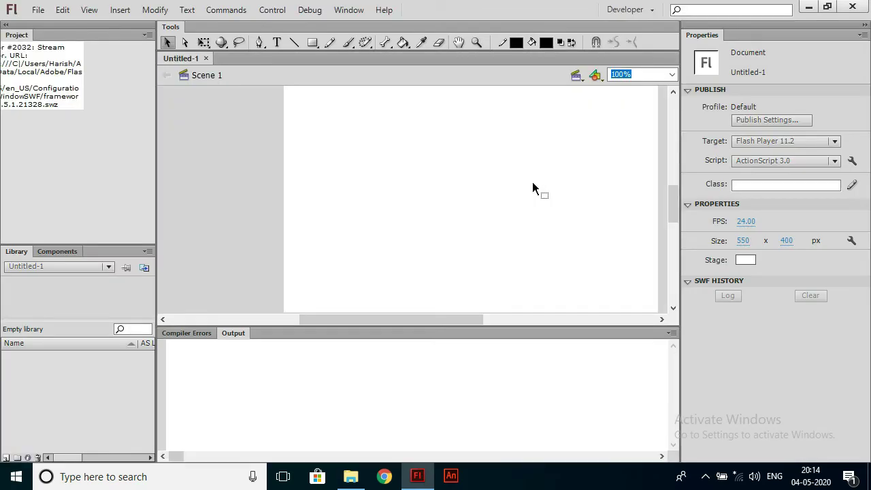
{"action": "left_click", "coordinate": [630, 10]}
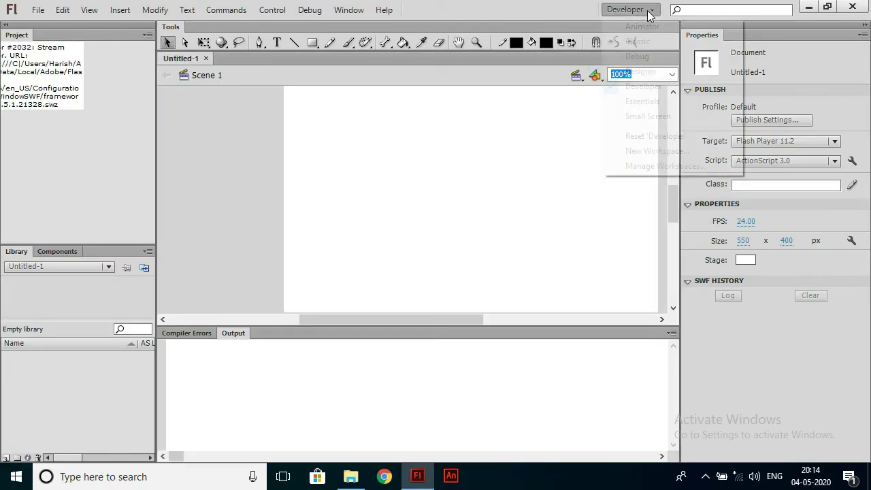
{"action": "left_click", "coordinate": [642, 102]}
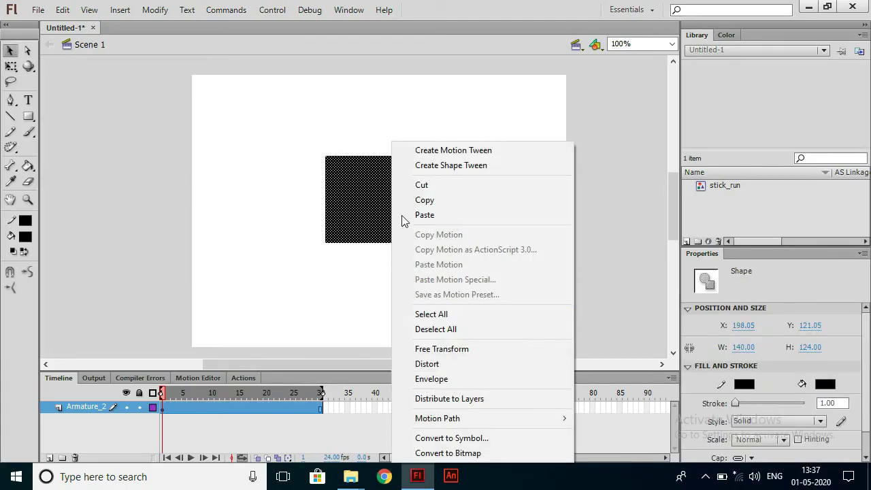
Step: Convert the black square to a symbol, keeping Movie Clip as its type
{"action": "left_click", "coordinate": [468, 443]}
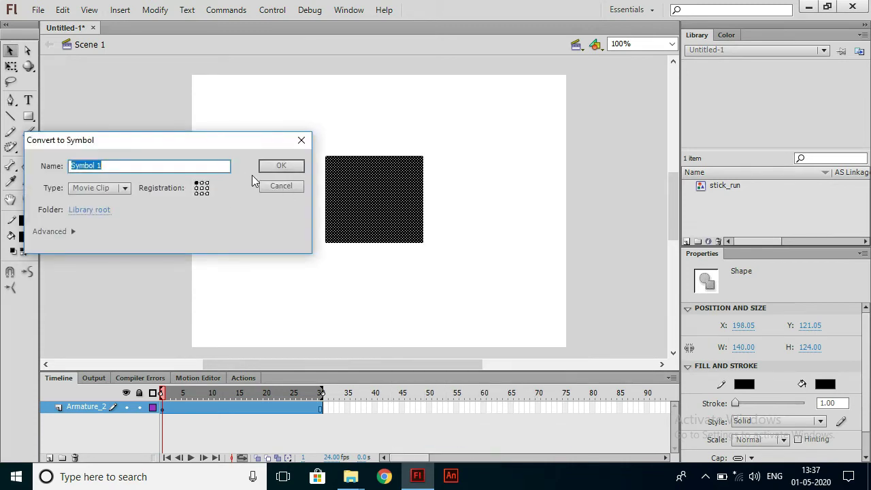
{"action": "left_click", "coordinate": [96, 196]}
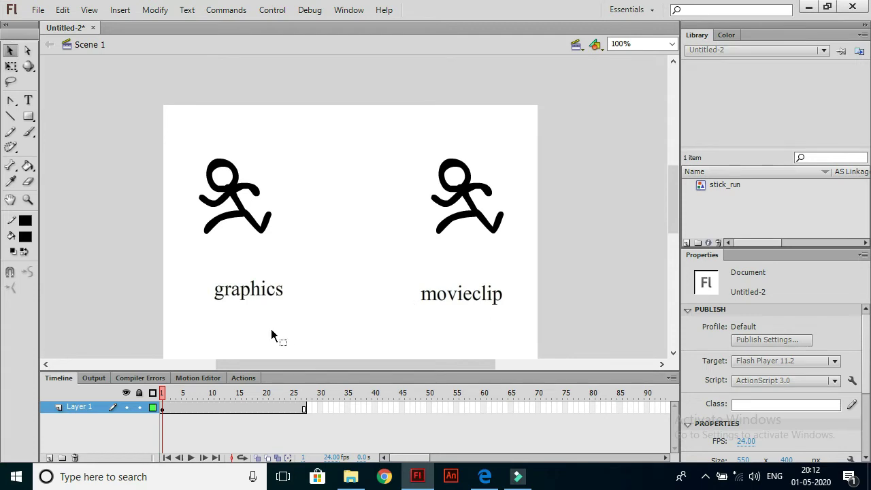
{"action": "key", "text": "Return"}
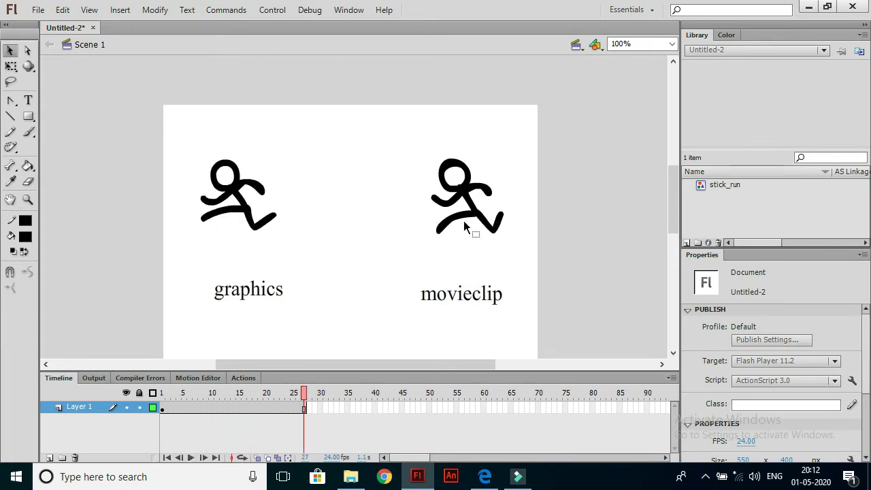
{"action": "key", "text": "ctrl+Return"}
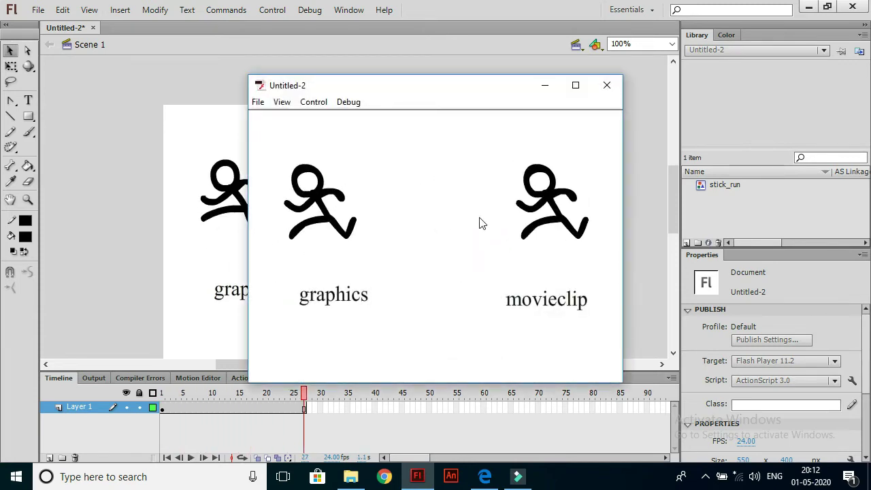
{"action": "left_click", "coordinate": [606, 85]}
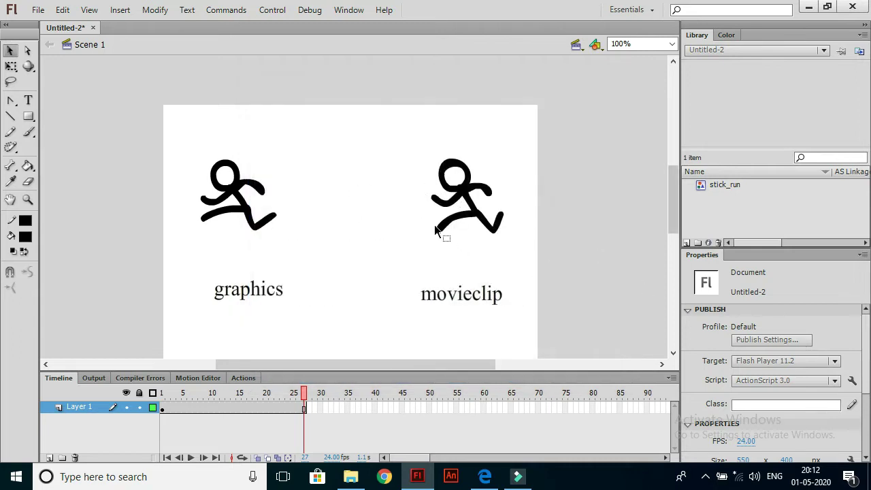
{"action": "left_click", "coordinate": [467, 208]}
{"action": "left_click", "coordinate": [755, 294]}
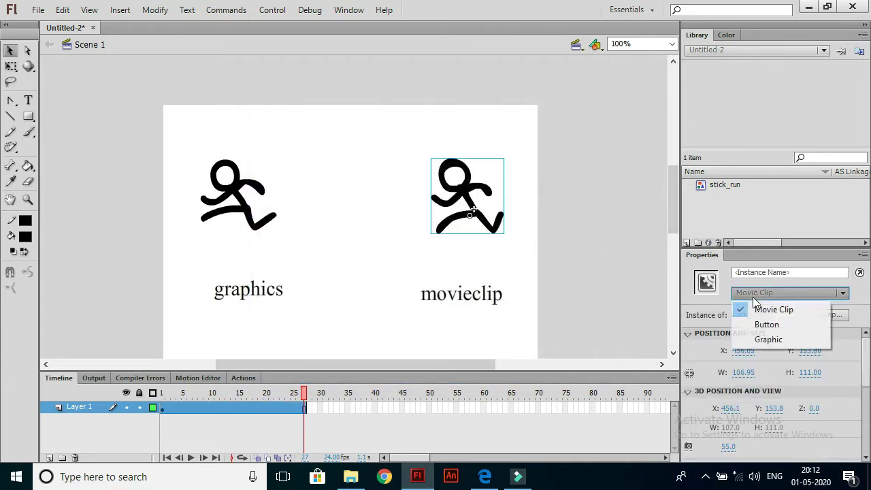
{"action": "left_click", "coordinate": [767, 325]}
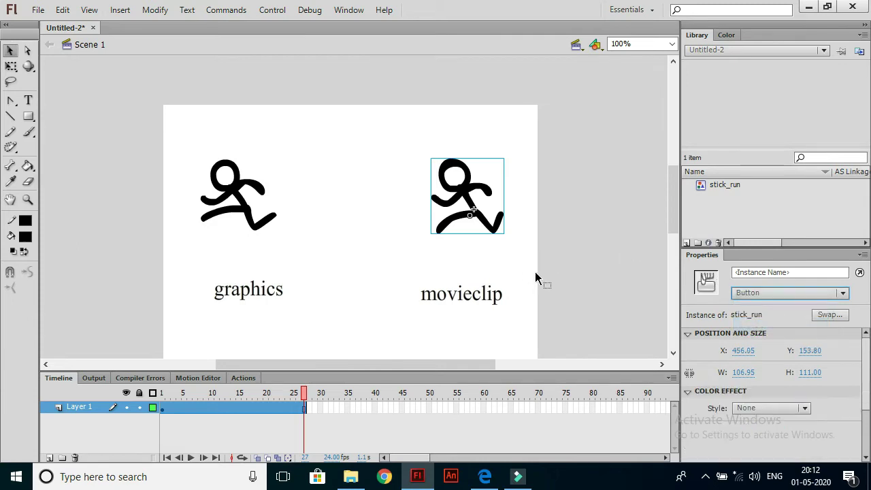
{"action": "left_click", "coordinate": [761, 294]}
{"action": "left_click", "coordinate": [774, 309]}
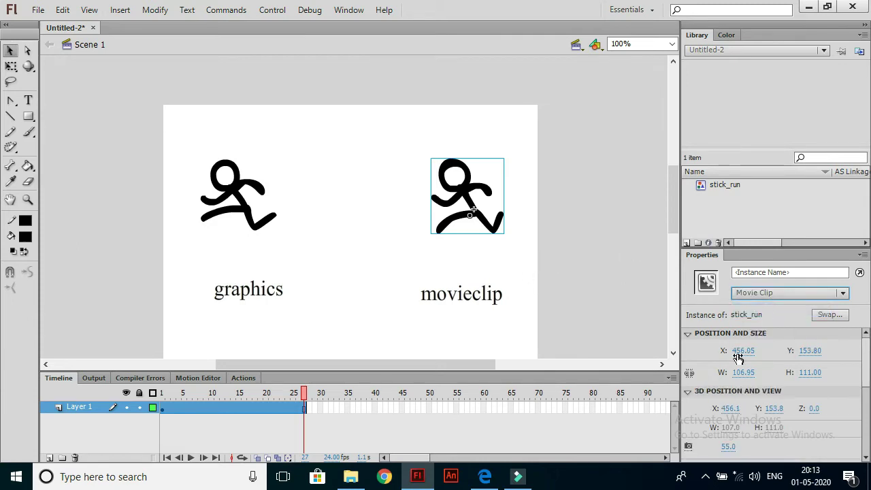
{"action": "scroll", "coordinate": [770, 375], "scroll_direction": "down", "scroll_amount": 5}
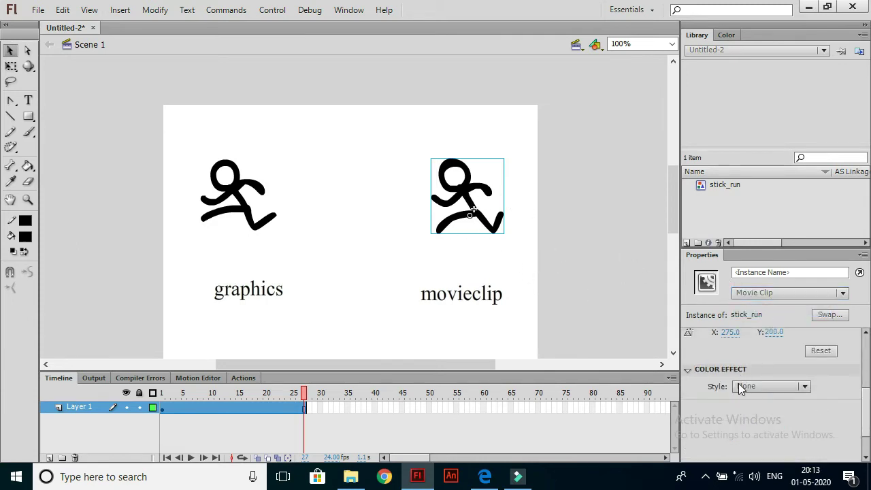
{"action": "left_click", "coordinate": [740, 386]}
{"action": "scroll", "coordinate": [769, 360], "scroll_direction": "up", "scroll_amount": 5}
{"action": "left_click", "coordinate": [333, 230]}
{"action": "left_click", "coordinate": [250, 215]}
{"action": "scroll", "coordinate": [758, 361], "scroll_direction": "down", "scroll_amount": 3}
{"action": "left_click", "coordinate": [760, 359]}
{"action": "left_click", "coordinate": [712, 425]}
{"action": "left_click", "coordinate": [480, 208]}
{"action": "scroll", "coordinate": [747, 367], "scroll_direction": "down", "scroll_amount": 3}
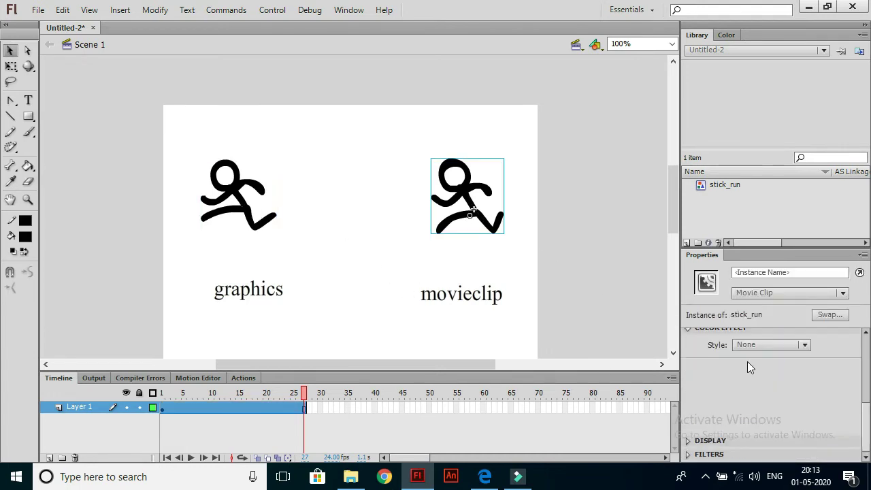
{"action": "left_click", "coordinate": [689, 443]}
{"action": "left_click", "coordinate": [693, 441]}
{"action": "left_click", "coordinate": [554, 256]}
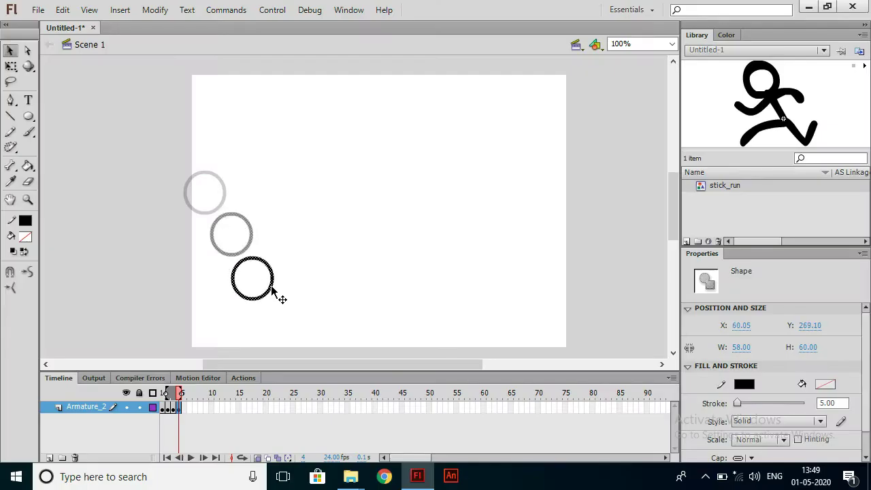
Step: Move the ball down, squash it into an ellipse, and keyframe frame 6
{"action": "left_click_drag", "start_coordinate": [278, 295], "coordinate": [289, 337]}
{"action": "key", "text": "q"}
{"action": "left_click_drag", "start_coordinate": [270, 306], "coordinate": [238, 334]}
{"action": "left_click_drag", "start_coordinate": [295, 334], "coordinate": [306, 309]}
{"action": "key", "text": "F6"}
Step: Replace the ellipse with a freshly drawn circle above the landing spot and keyframe frame 7
{"action": "key", "text": "F6"}
Step: Squash the ball flat down-right and add keyframes through frame 18
{"action": "key", "text": "F6"}
{"action": "key", "text": "Delete"}
{"action": "key", "text": "o"}
{"action": "mouse_move", "coordinate": [302, 238]}
{"action": "left_mouse_down"}
{"action": "mouse_move", "coordinate": [343, 282]}
{"action": "mouse_move", "coordinate": [349, 257]}
{"action": "mouse_move", "coordinate": [413, 350]}
{"action": "left_mouse_up"}
{"action": "key", "text": "v"}
{"action": "left_click", "coordinate": [330, 280]}
{"action": "key", "text": "F6"}
{"action": "key", "text": "F6"}
{"action": "key", "text": "F6"}
{"action": "key", "text": "F6"}
{"action": "key", "text": "F6"}
{"action": "key", "text": "q"}
{"action": "left_click_drag", "start_coordinate": [395, 306], "coordinate": [449, 318]}
{"action": "key", "text": "F6"}
{"action": "key", "text": "F6"}
{"action": "key", "text": "F6"}
{"action": "key", "text": "F6"}
{"action": "key", "text": "F6"}
{"action": "key", "text": "Return"}
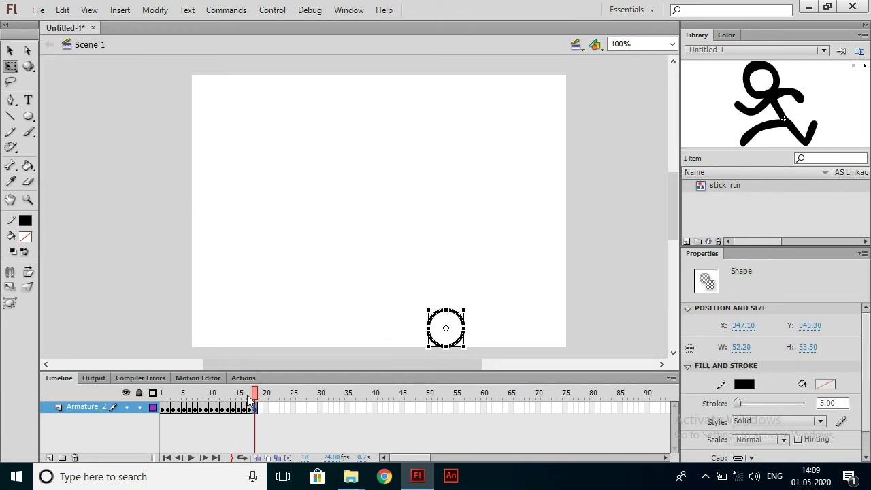
Step: Rewind to frame 1 and turn on outline onion skinning over frames 1–5
{"action": "left_click_drag", "start_coordinate": [251, 400], "coordinate": [162, 400]}
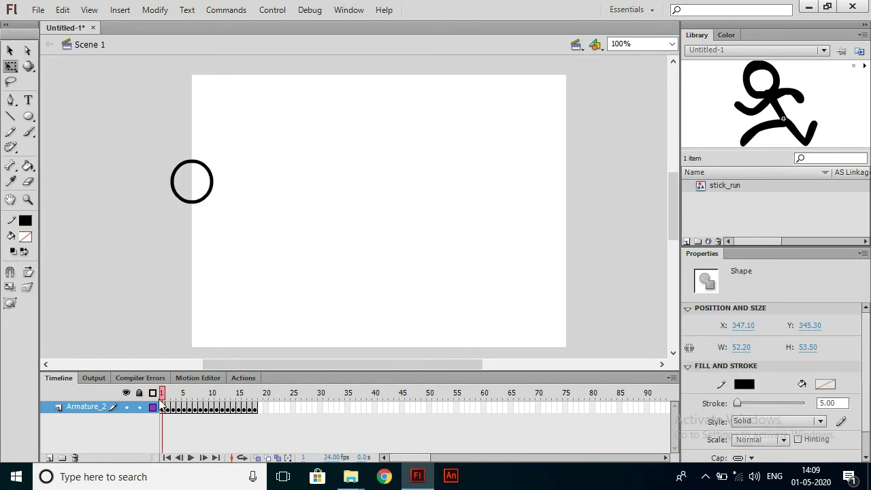
{"action": "left_click", "coordinate": [257, 458]}
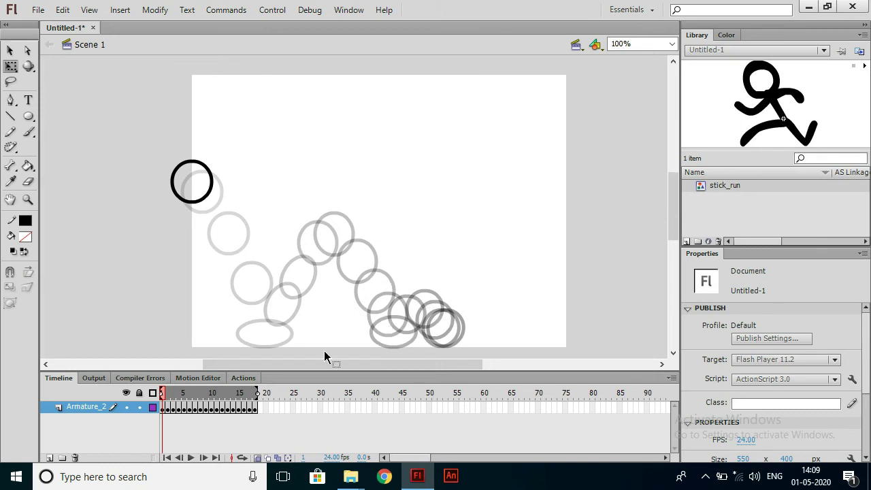
{"action": "left_click_drag", "start_coordinate": [262, 396], "coordinate": [183, 393]}
{"action": "left_click", "coordinate": [173, 400]}
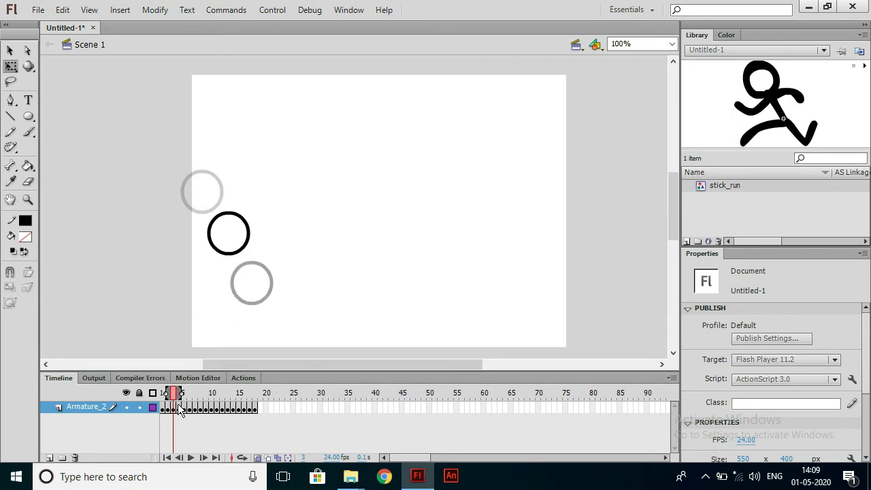
{"action": "left_click", "coordinate": [267, 458]}
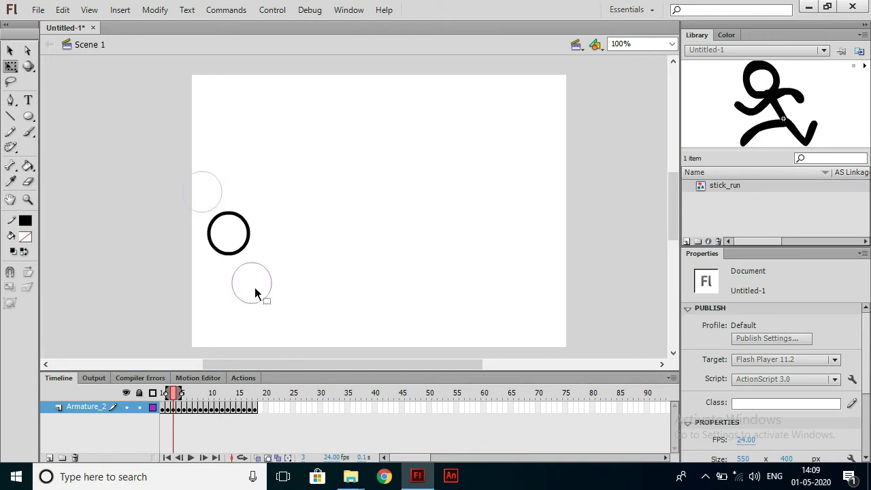
Step: With Edit Multiple Frames across all frames, select every circle and nudge them right
{"action": "left_click", "coordinate": [278, 458]}
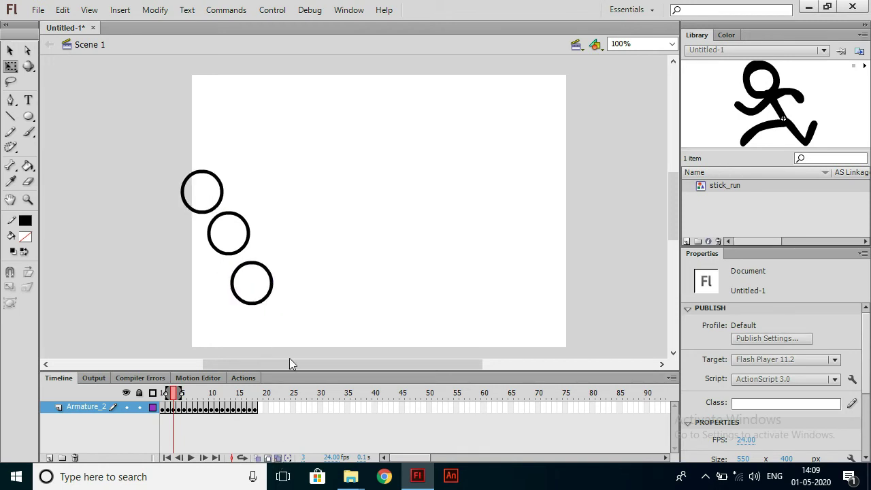
{"action": "left_click_drag", "start_coordinate": [167, 156], "coordinate": [300, 326]}
{"action": "left_click_drag", "start_coordinate": [183, 393], "coordinate": [295, 401]}
{"action": "mouse_move", "coordinate": [138, 144]}
{"action": "left_mouse_down"}
{"action": "mouse_move", "coordinate": [502, 389]}
{"action": "mouse_move", "coordinate": [519, 359]}
{"action": "left_mouse_up"}
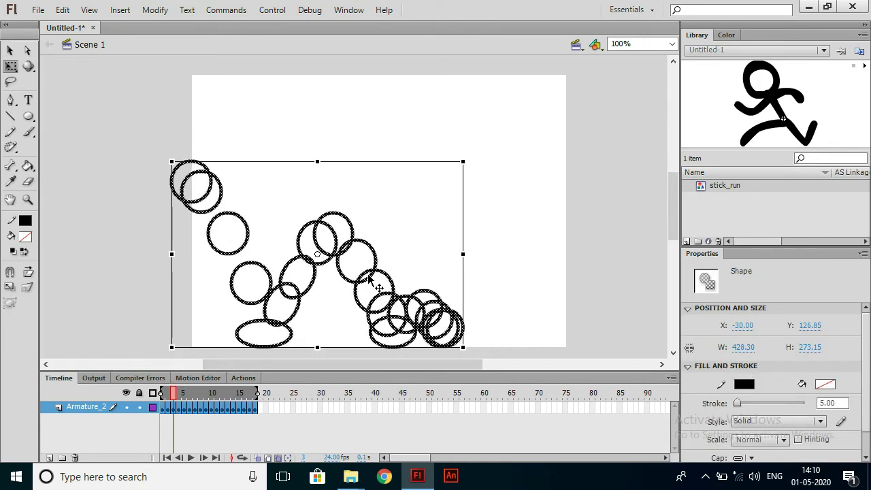
{"action": "left_click_drag", "start_coordinate": [371, 281], "coordinate": [378, 280]}
{"action": "left_click", "coordinate": [276, 458]}
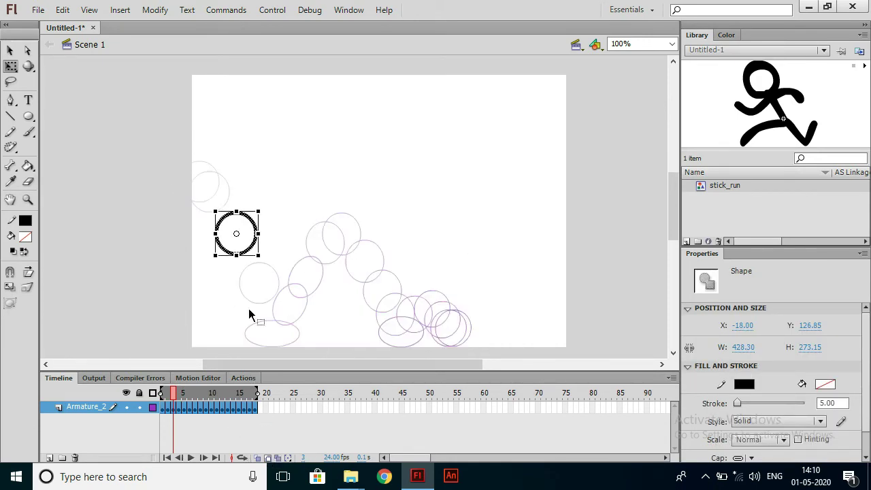
Step: Toggle onion skinning off and on, then play and stop the bouncing-ball animation
{"action": "left_click", "coordinate": [249, 315]}
{"action": "left_click", "coordinate": [267, 457]}
{"action": "left_click", "coordinate": [242, 456]}
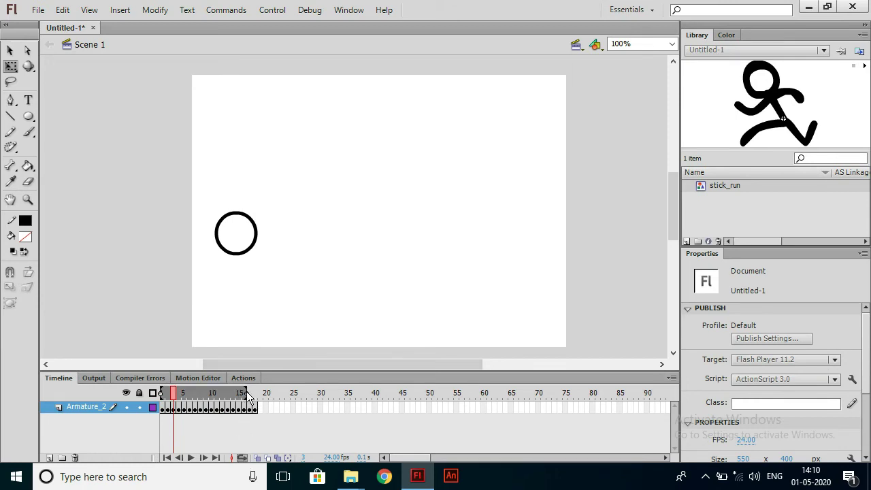
{"action": "key", "text": "Return"}
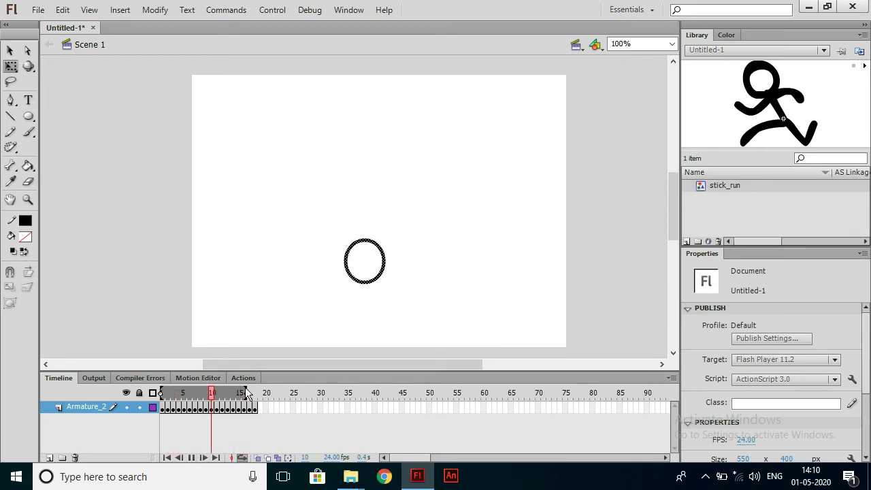
{"action": "key", "text": "Return"}
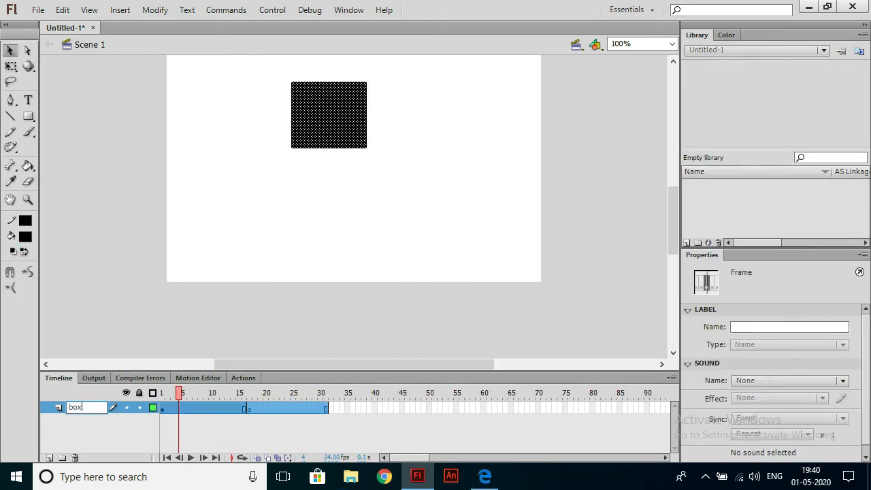
Step: Name the layer box, add two layers and a layer folder, and put Layers 39 and 38 in Folder 5
{"action": "left_click", "coordinate": [109, 425]}
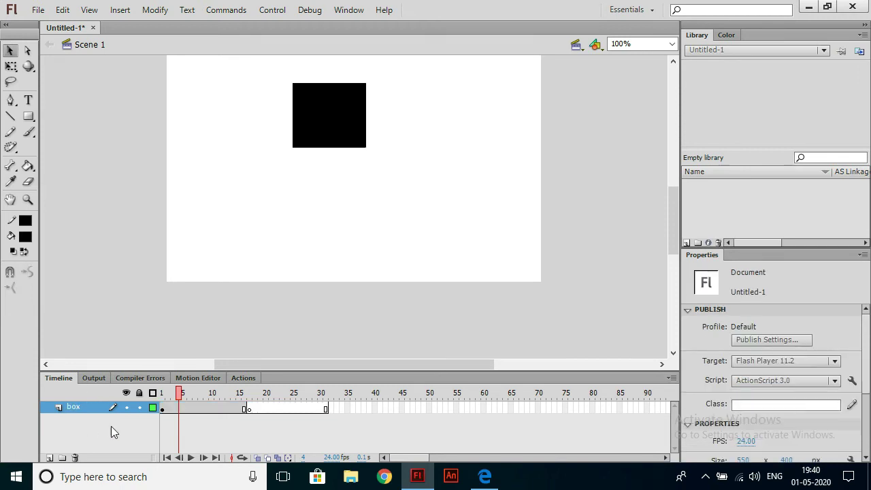
{"action": "left_click", "coordinate": [49, 457]}
{"action": "left_click", "coordinate": [49, 457]}
{"action": "left_click", "coordinate": [50, 457]}
{"action": "left_click", "coordinate": [50, 457]}
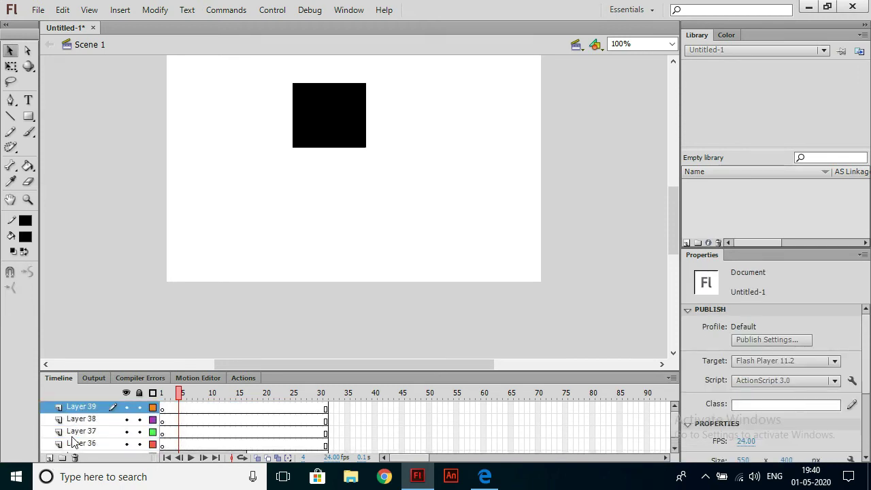
{"action": "left_click", "coordinate": [67, 459]}
{"action": "left_click_drag", "start_coordinate": [81, 420], "coordinate": [87, 446]}
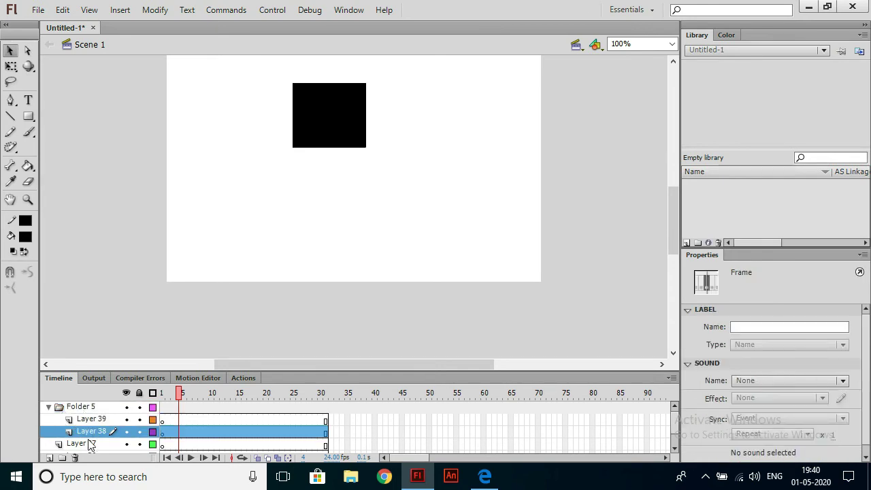
Step: Collapse Folder 5 so its layers are hidden
{"action": "left_click", "coordinate": [91, 444]}
{"action": "left_click", "coordinate": [51, 408]}
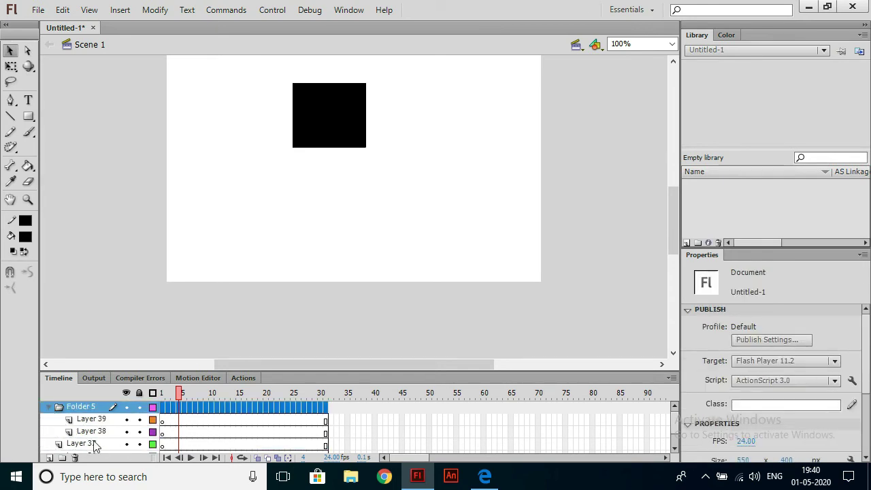
{"action": "left_click", "coordinate": [48, 408]}
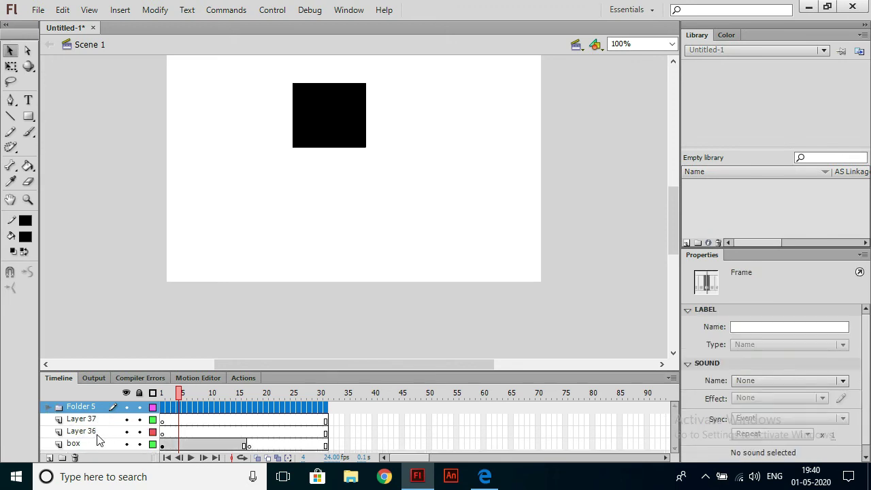
{"action": "left_click", "coordinate": [182, 394]}
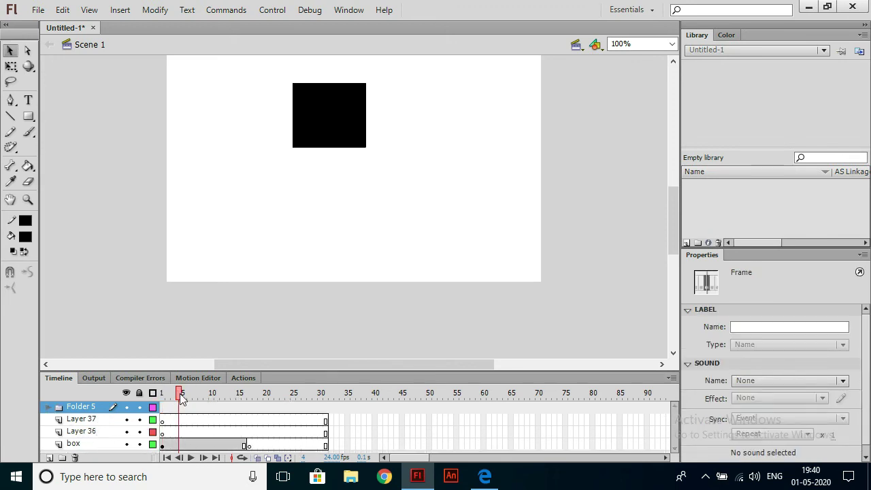
Step: Move the box down and right toward centre, viewing its layer as outlines meanwhile
{"action": "left_click", "coordinate": [153, 444]}
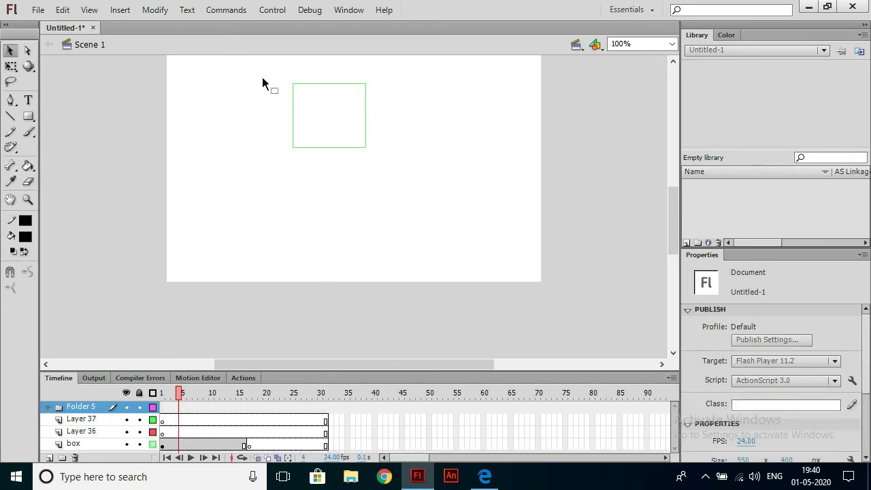
{"action": "left_click", "coordinate": [338, 117]}
{"action": "left_click_drag", "start_coordinate": [365, 124], "coordinate": [375, 173]}
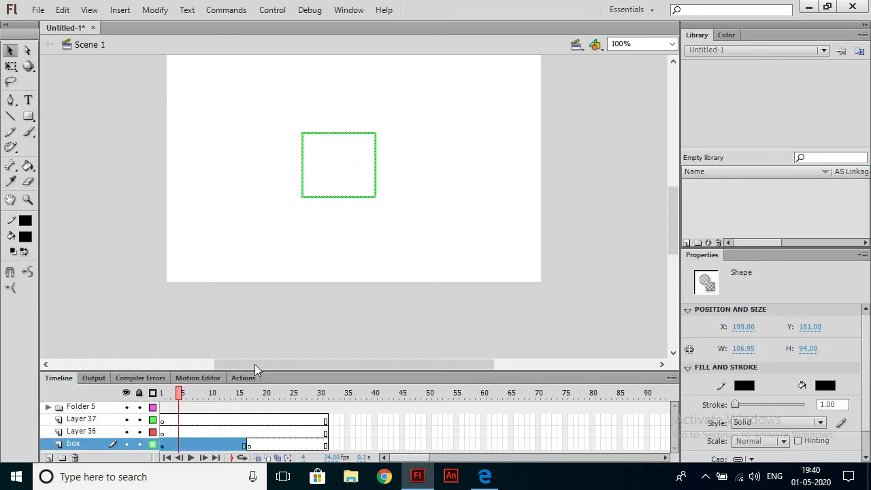
{"action": "left_click", "coordinate": [151, 445]}
Step: Lock the box layer, then hide it and show it again
{"action": "left_click", "coordinate": [139, 445]}
{"action": "left_click", "coordinate": [338, 167]}
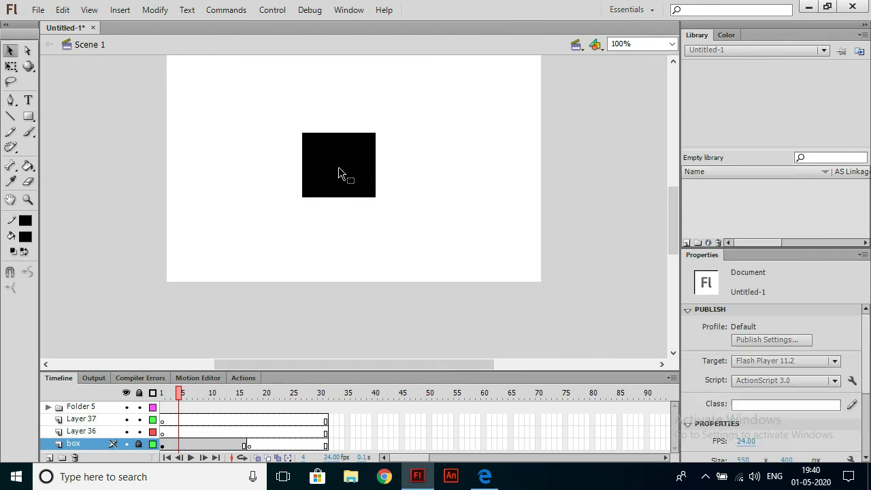
{"action": "left_click", "coordinate": [126, 445]}
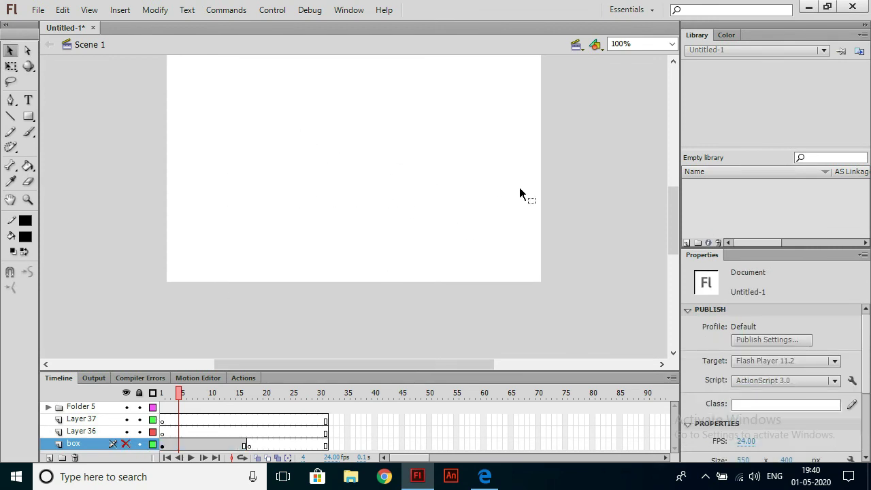
{"action": "left_click", "coordinate": [127, 443]}
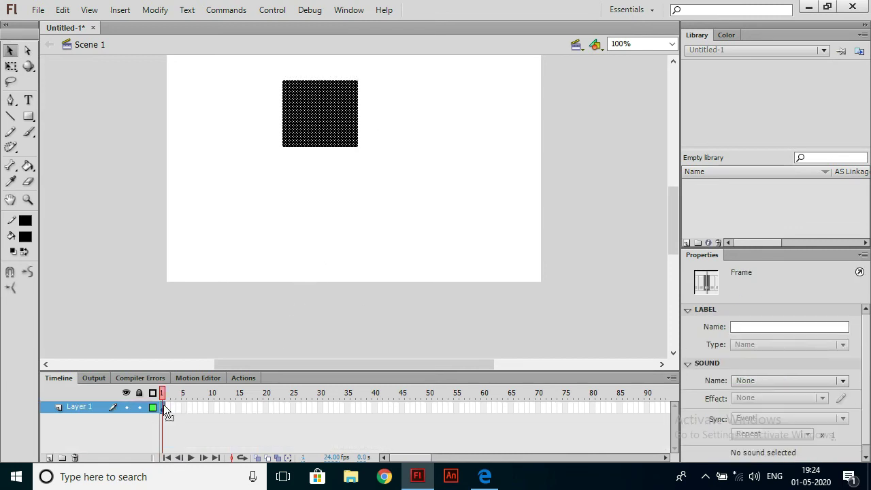
Step: Extend Layer 1 to about 30 frames, then remove one frame and insert one back
{"action": "key", "text": "F5"}
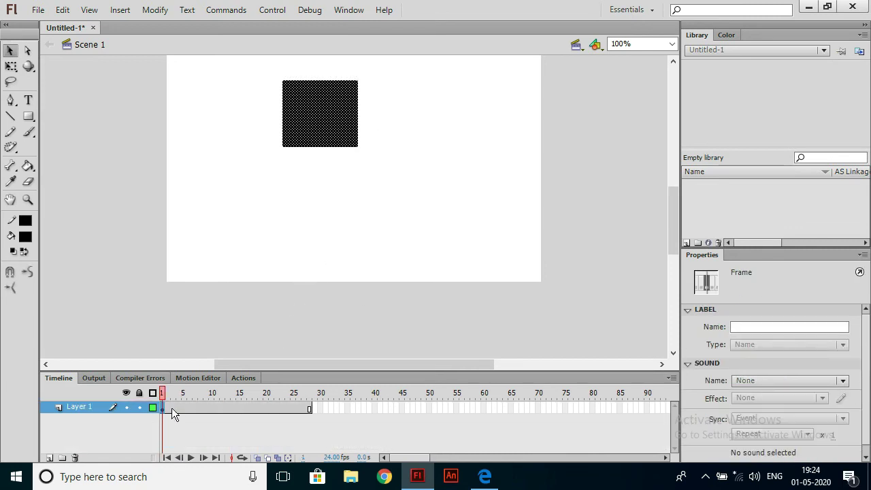
{"action": "right_click", "coordinate": [191, 408]}
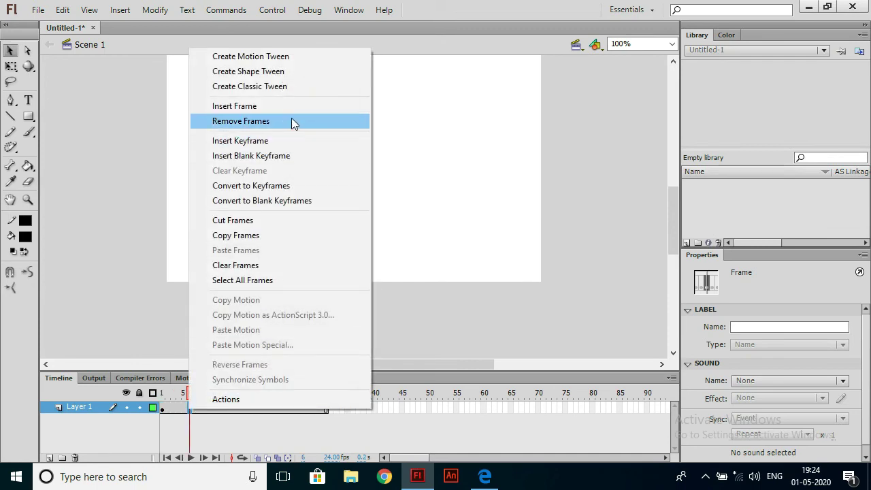
{"action": "left_click", "coordinate": [291, 119]}
{"action": "right_click", "coordinate": [218, 407]}
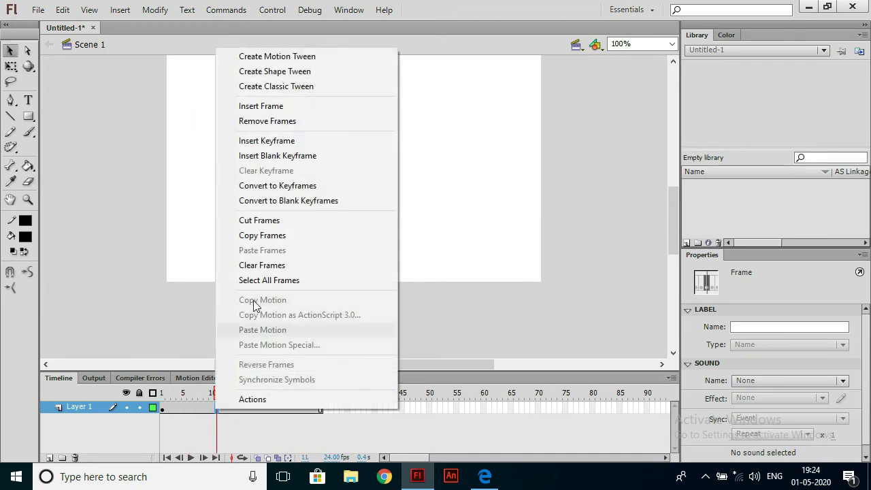
{"action": "left_click", "coordinate": [295, 107]}
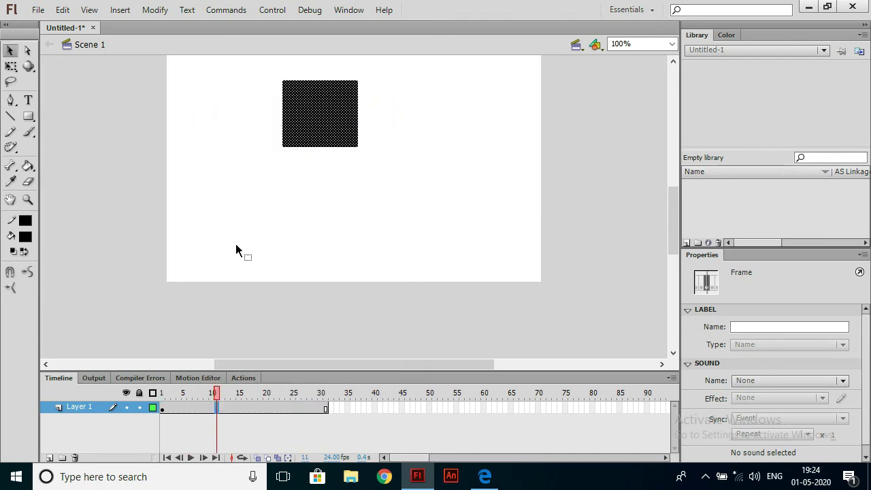
Step: Add a keyframe at frame 14 and a blank keyframe at frame 17 so the rectangle vanishes
{"action": "key", "text": "F6"}
{"action": "left_click", "coordinate": [250, 408]}
{"action": "key", "text": "F7"}
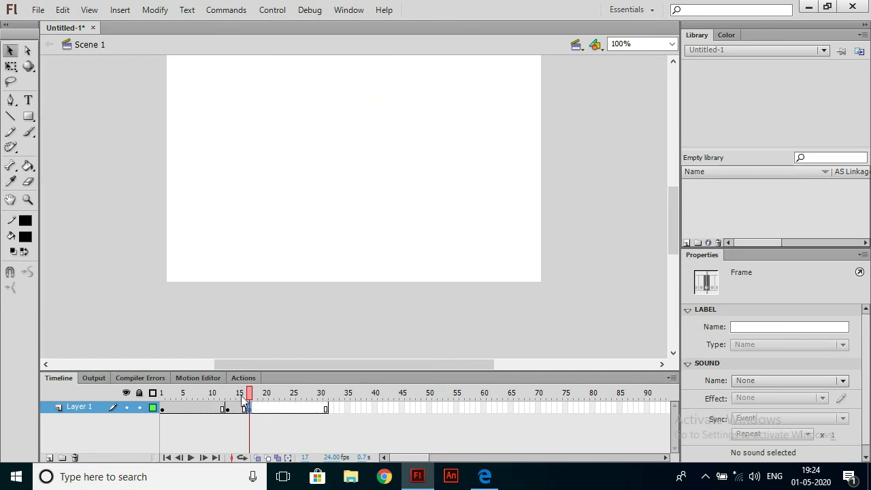
{"action": "left_click_drag", "start_coordinate": [249, 398], "coordinate": [254, 400]}
Step: Move the rectangle at frame 13 to the stage's centre-right and preview the jump
{"action": "left_click", "coordinate": [225, 408]}
{"action": "left_click", "coordinate": [227, 394]}
{"action": "left_click", "coordinate": [225, 409]}
{"action": "left_click_drag", "start_coordinate": [319, 133], "coordinate": [407, 211]}
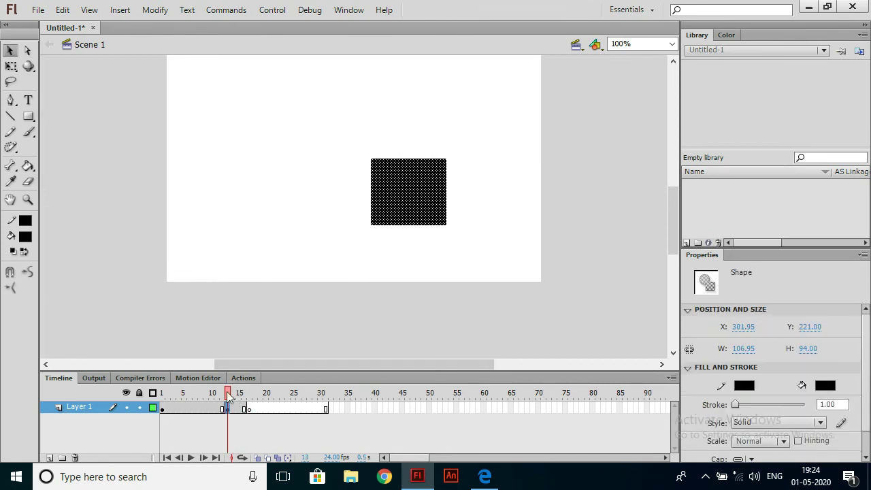
{"action": "mouse_move", "coordinate": [229, 398]}
{"action": "left_mouse_down"}
{"action": "mouse_move", "coordinate": [153, 395]}
{"action": "mouse_move", "coordinate": [227, 395]}
{"action": "left_mouse_up"}
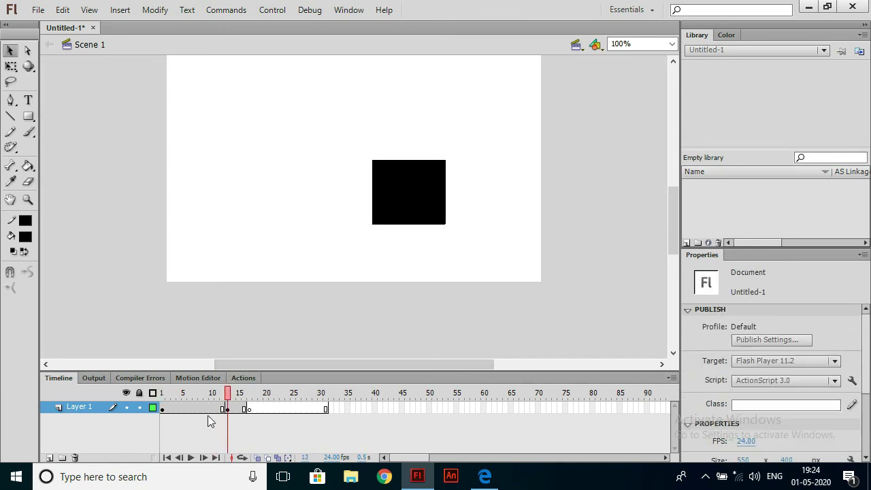